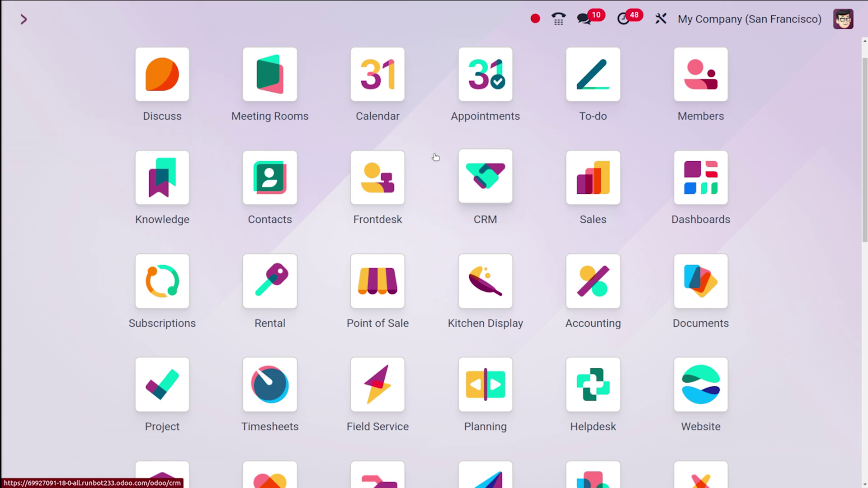
# Step: Open the vendor pricelists in the Purchase app and look through the existing entries
pyautogui.write('p')
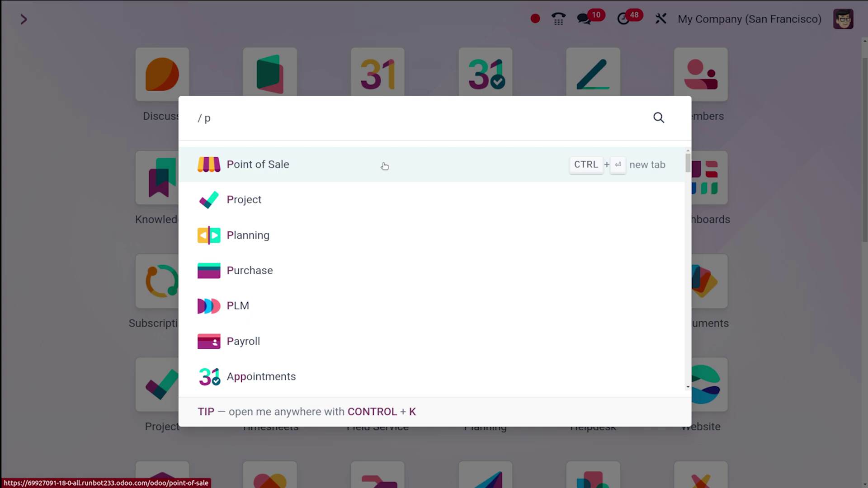
pyautogui.click(299, 271)
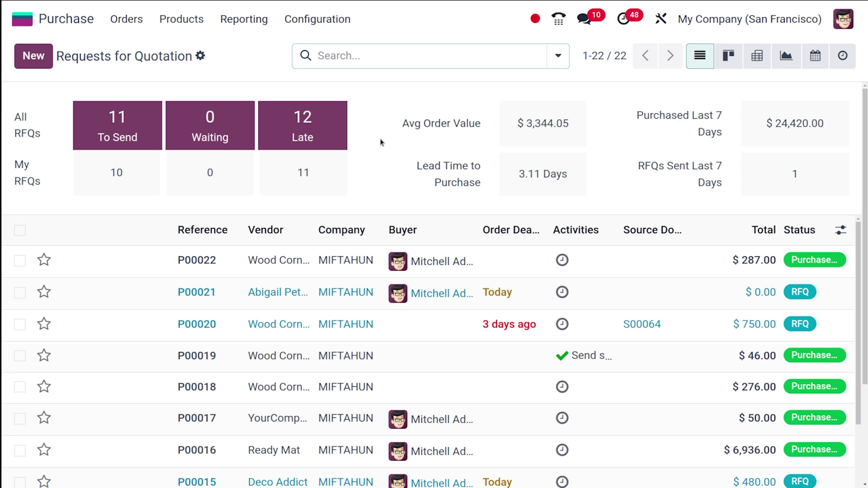
pyautogui.click(323, 21)
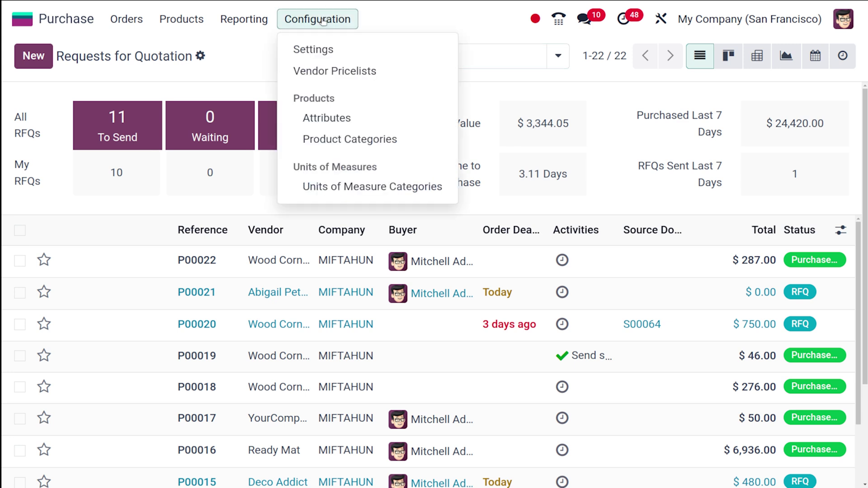
pyautogui.click(359, 77)
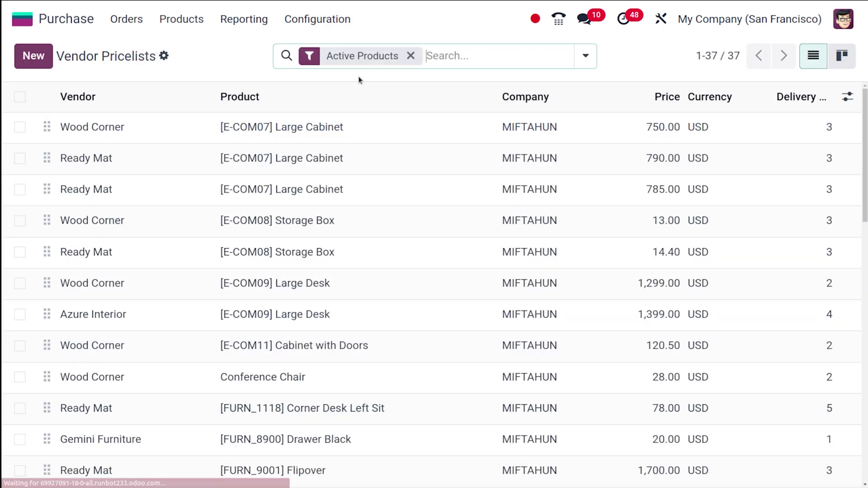
pyautogui.scroll(-5, 277, 341)
pyautogui.scroll(5, 277, 341)
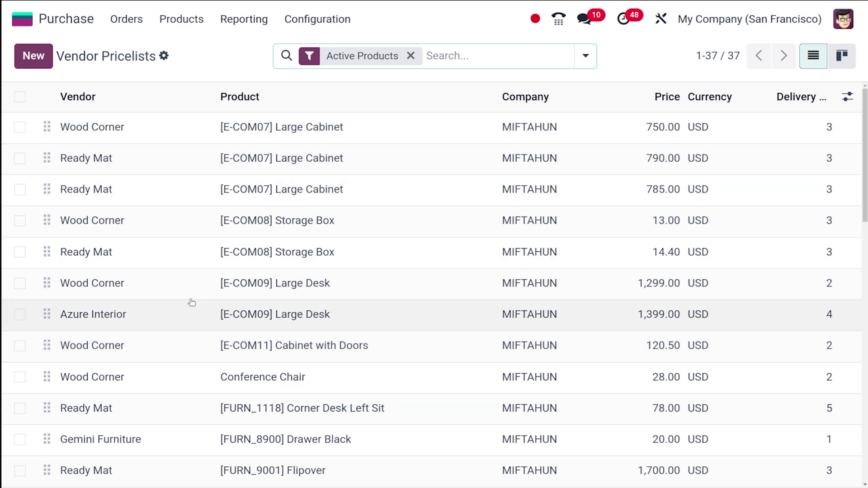
pyautogui.scroll(-7, 191, 304)
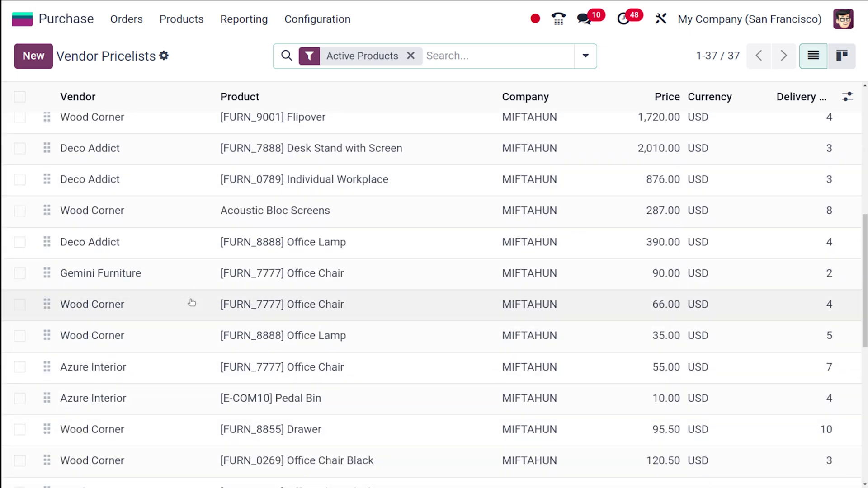
pyautogui.scroll(-4, 225, 409)
pyautogui.scroll(10, 225, 409)
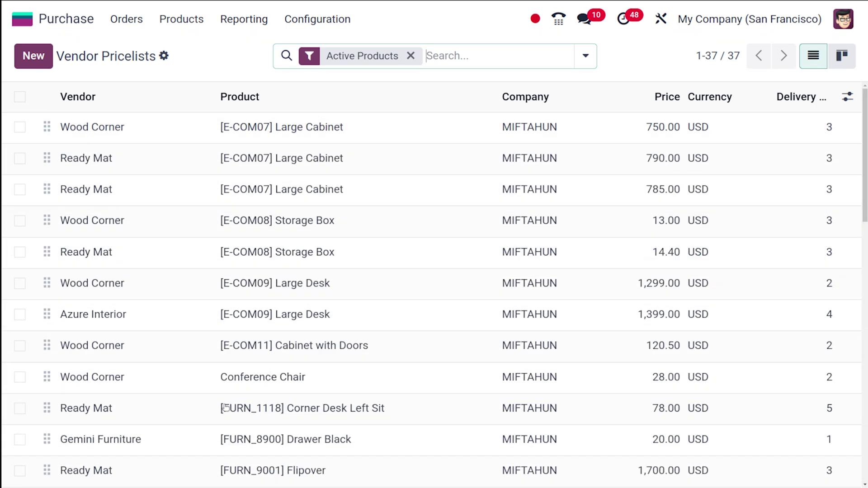
# Step: Create a new vendor pricelist entry, choosing the vendor contact and the product [E-COM07] Large Cabinet
pyautogui.click(33, 56)
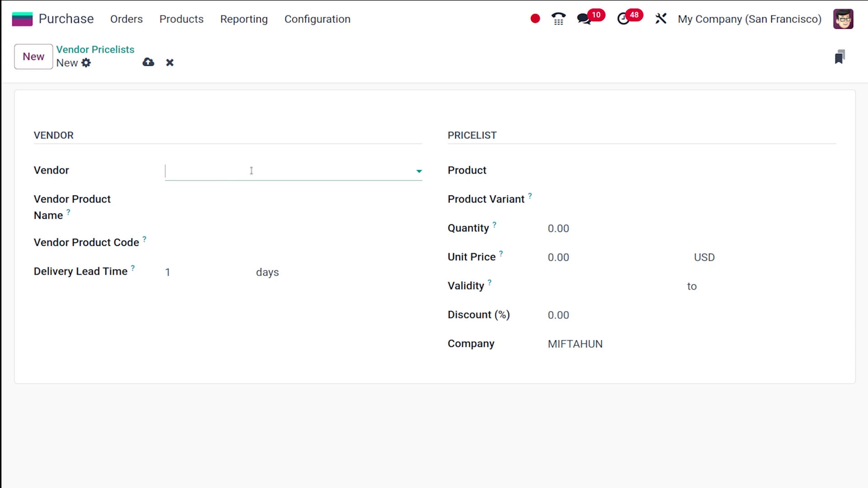
pyautogui.click(251, 171)
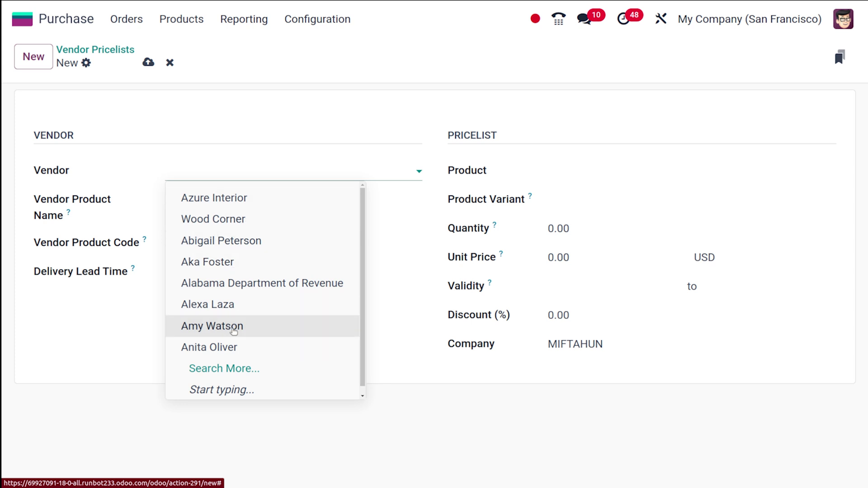
pyautogui.click(239, 311)
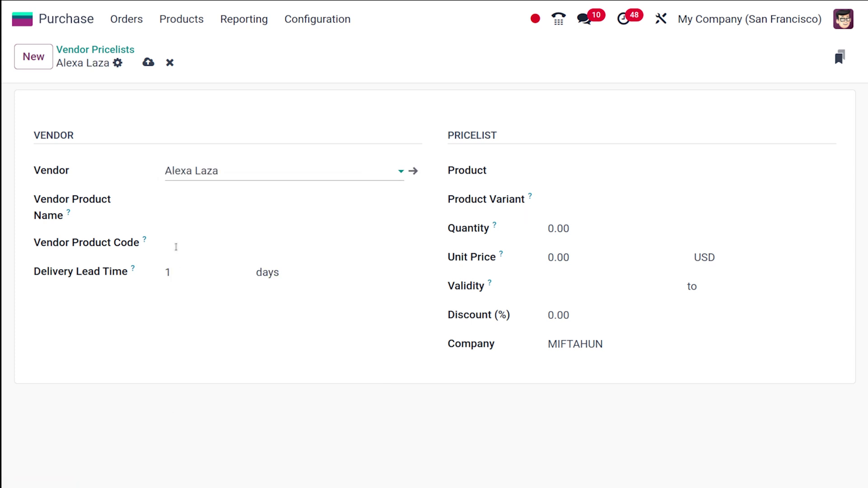
pyautogui.click(216, 202)
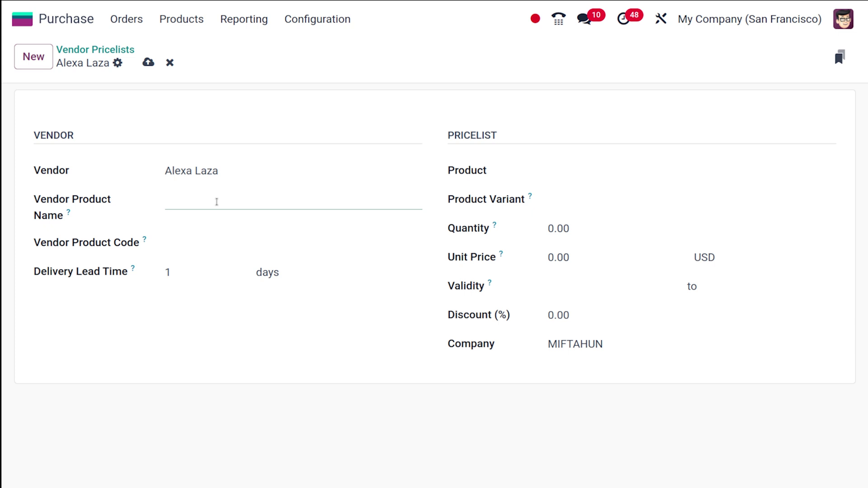
pyautogui.click(708, 172)
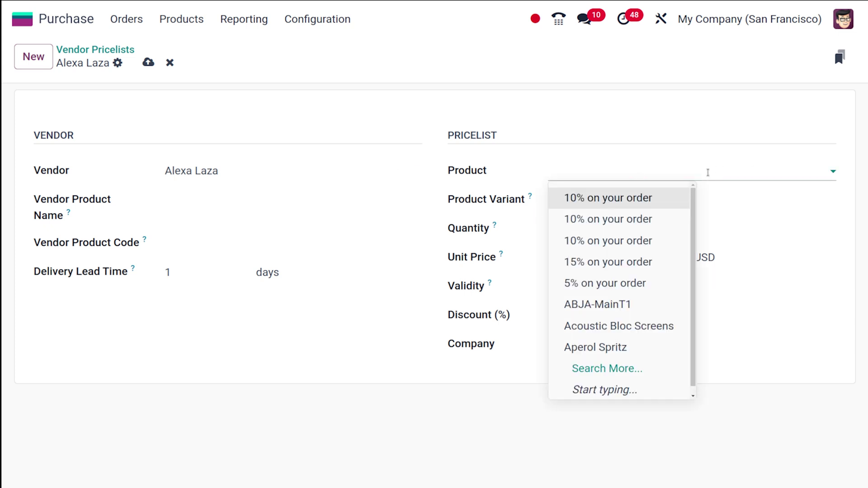
pyautogui.write('lar')
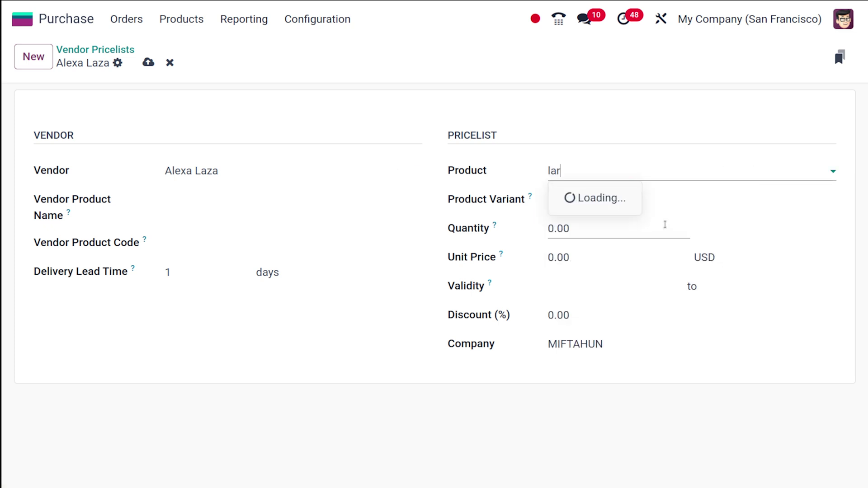
pyautogui.click(642, 220)
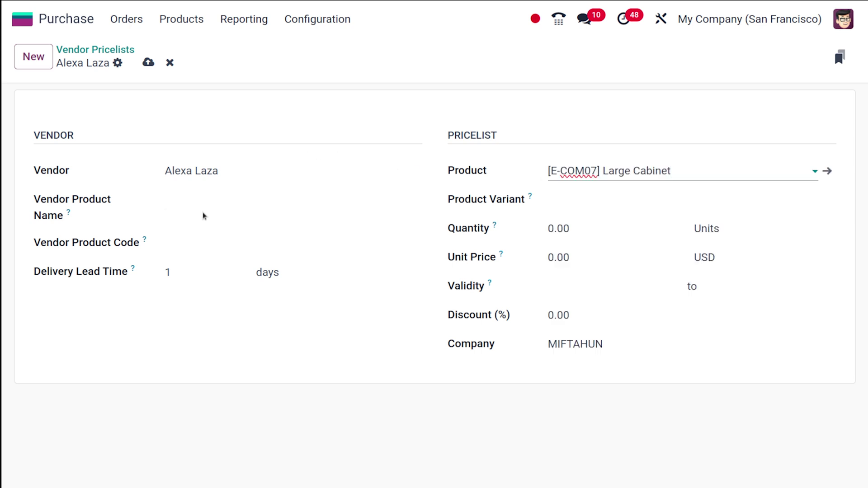
# Step: Enter "lar cab" as the vendor product name and "LC" as the vendor product code
pyautogui.click(194, 197)
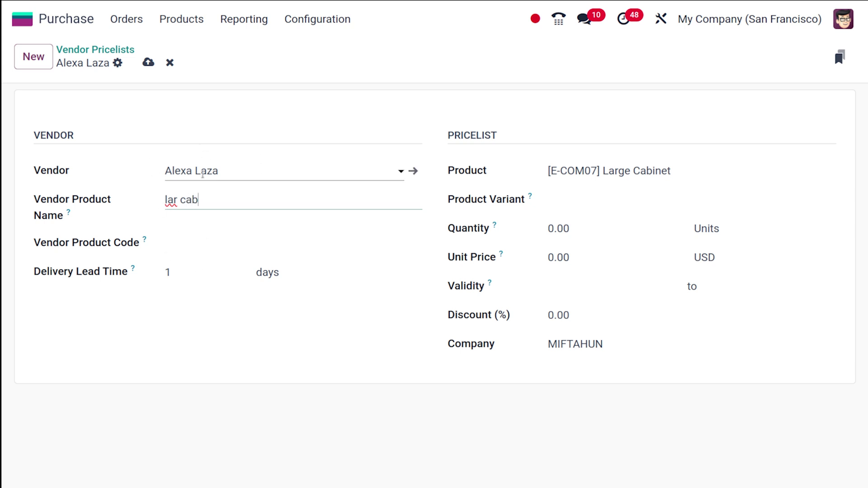
pyautogui.click(203, 244)
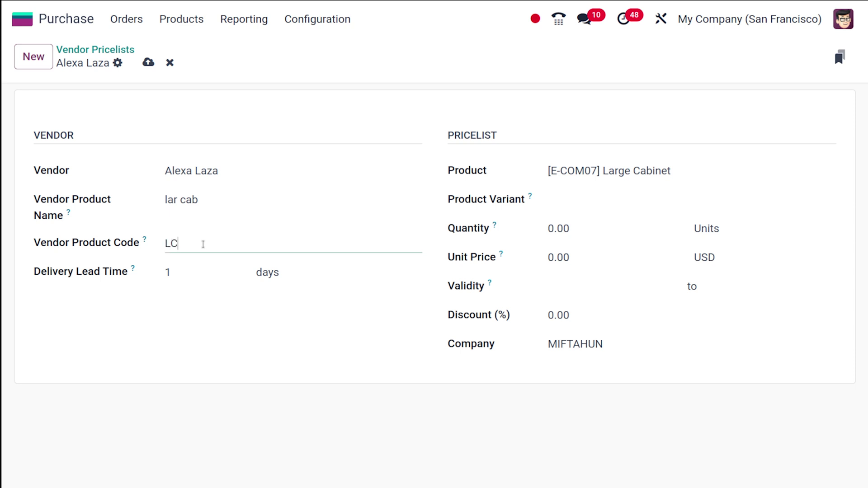
pyautogui.press('Tab')
# Step: Check the explanation of the delivery lead time and set the lead time to 2 days
pyautogui.moveTo(133, 271)
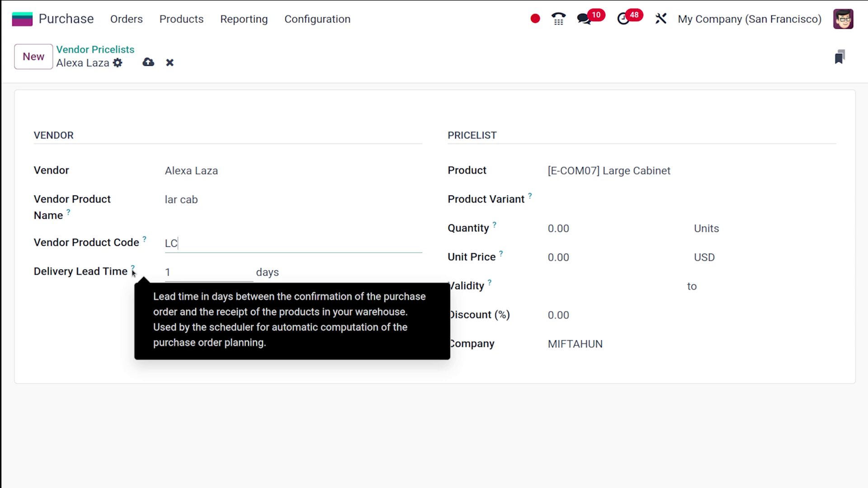
pyautogui.click(186, 274)
pyautogui.press('BackSpace')
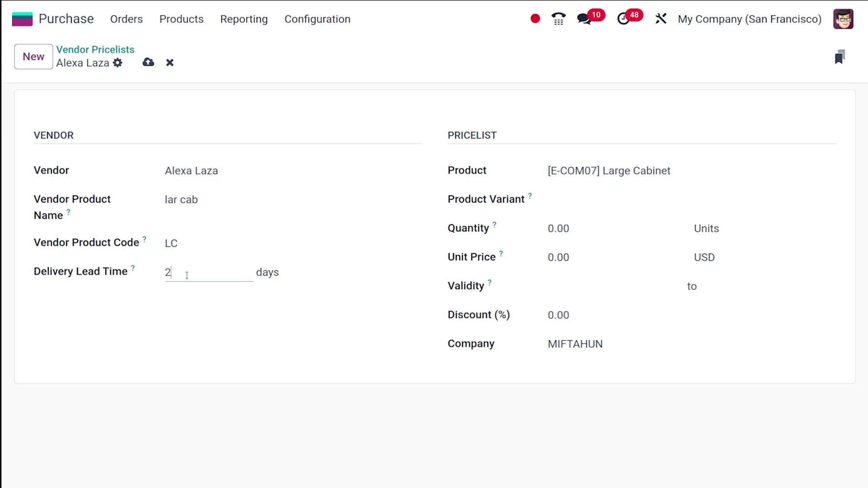
pyautogui.click(280, 302)
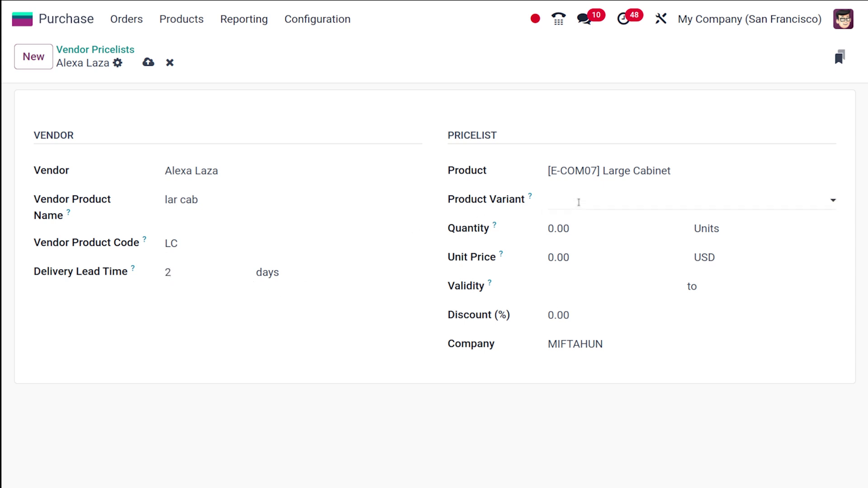
# Step: Leave the product variant empty and set the pricelist quantity to 1 and the unit price to 120 USD
pyautogui.click(576, 200)
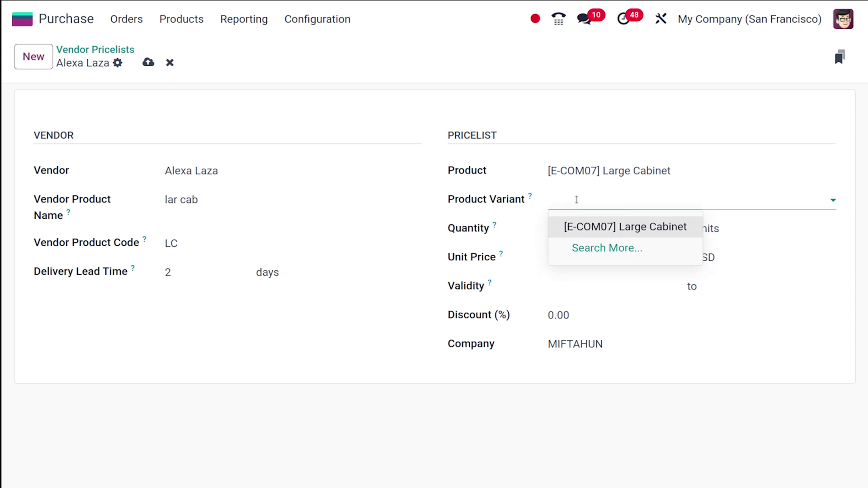
pyautogui.click(577, 199)
pyautogui.click(569, 229)
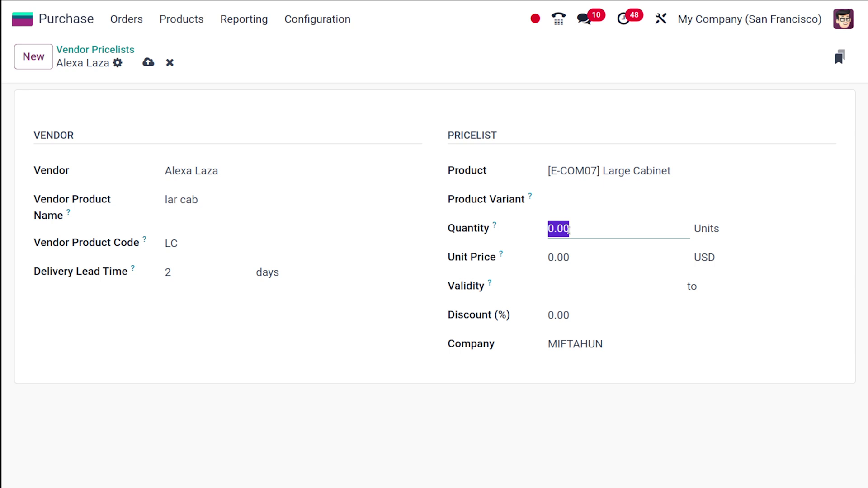
pyautogui.write('1')
pyautogui.click(566, 256)
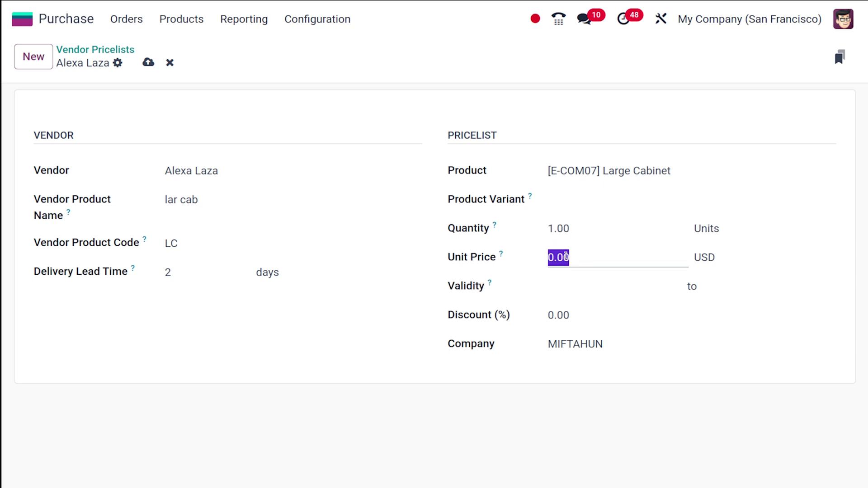
pyautogui.write('120')
pyautogui.click(580, 297)
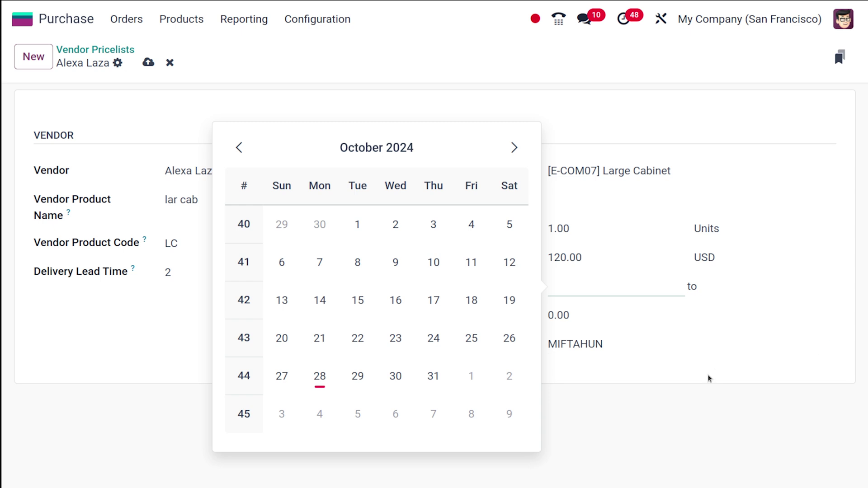
pyautogui.click(642, 342)
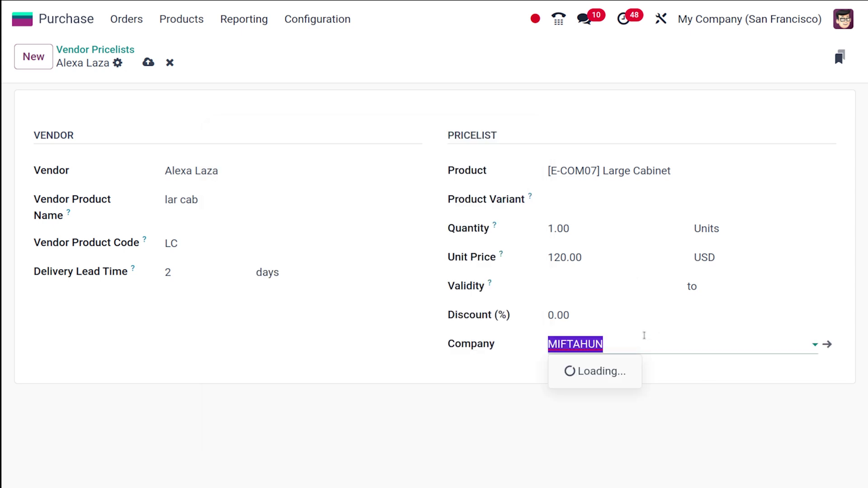
pyautogui.click(460, 375)
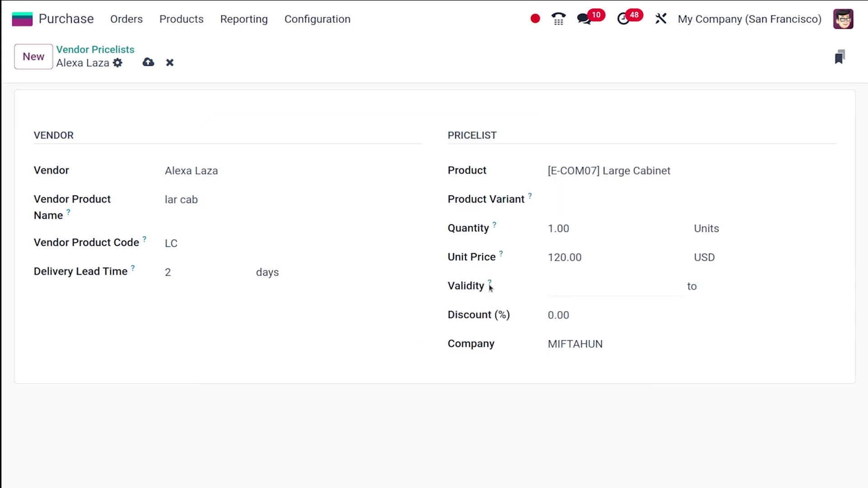
# Step: Set the vendor price's validity period from 10/28/2024 to 11/10/2024
pyautogui.moveTo(490, 287)
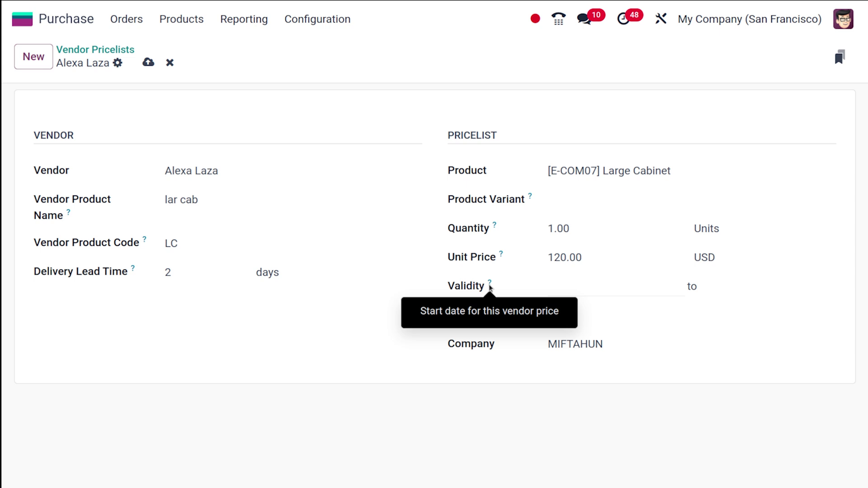
pyautogui.click(593, 291)
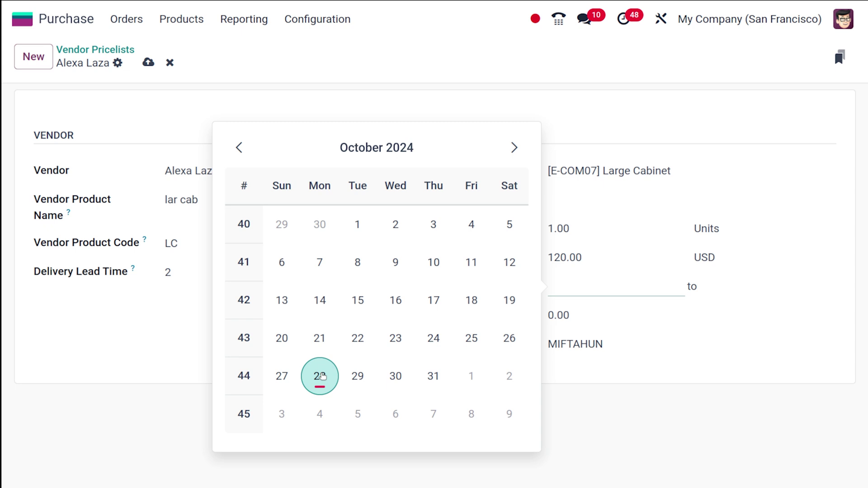
pyautogui.click(321, 376)
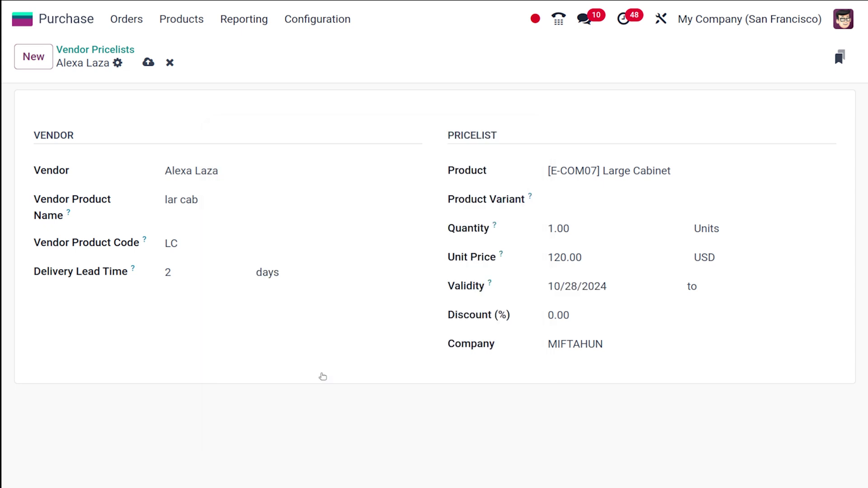
pyautogui.click(752, 287)
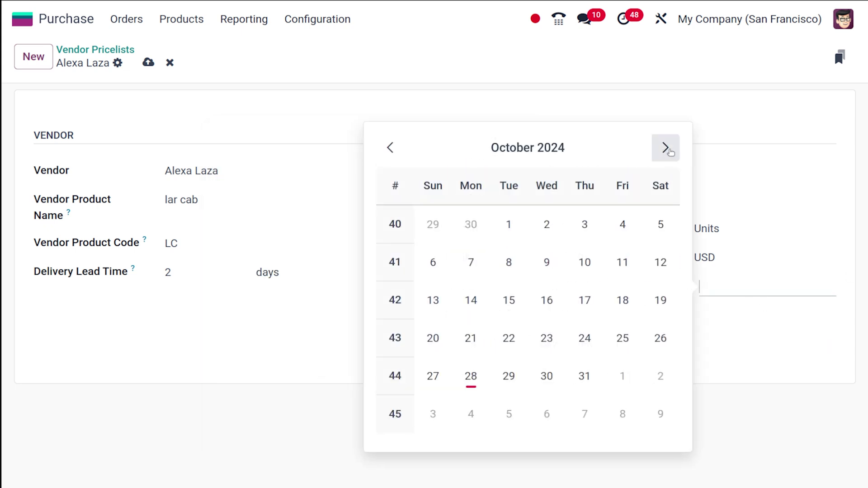
pyautogui.click(664, 147)
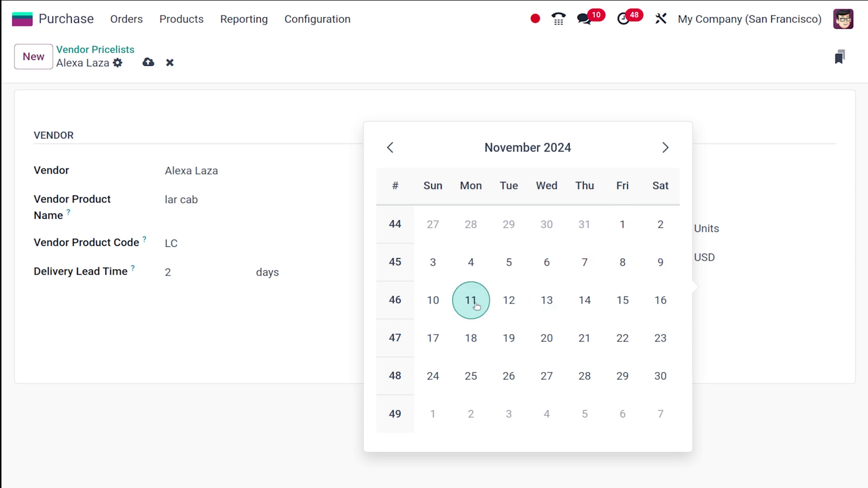
pyautogui.click(436, 299)
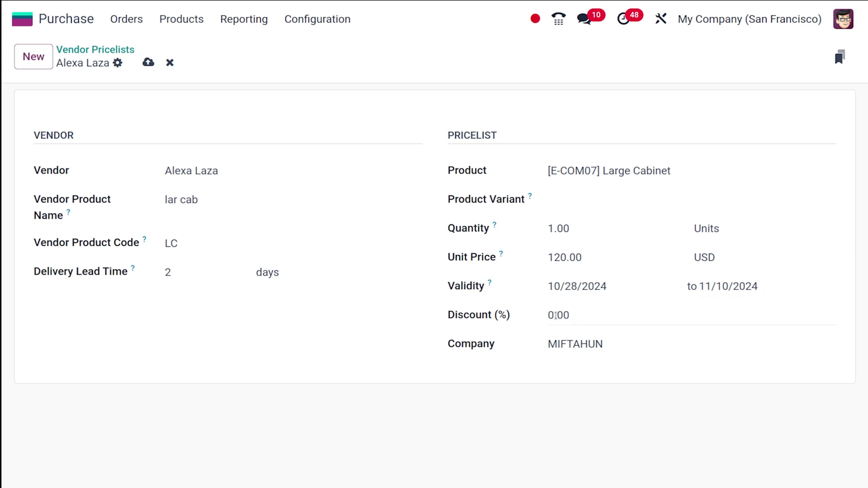
# Step: Set the discount to 10% and save the vendor pricelist entry
pyautogui.click(556, 316)
pyautogui.write('10')
pyautogui.click(340, 372)
pyautogui.click(148, 62)
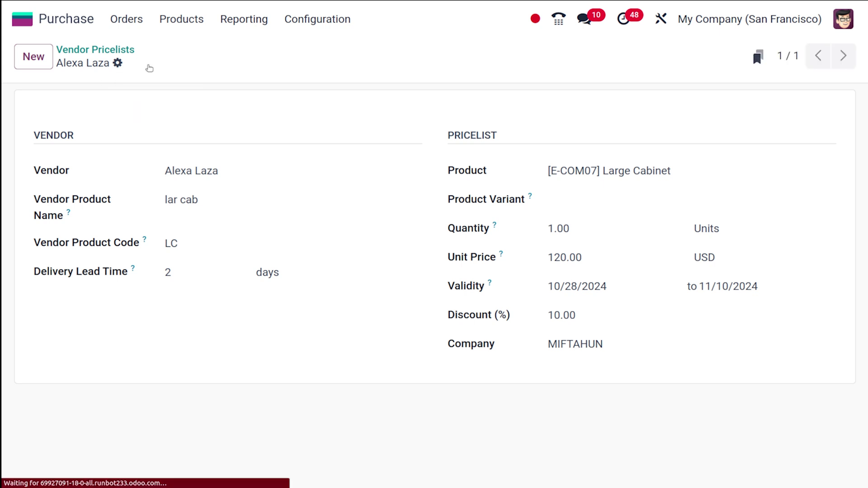
# Step: Return to the vendor pricelists list and check the new Large Cabinet entry
pyautogui.click(112, 49)
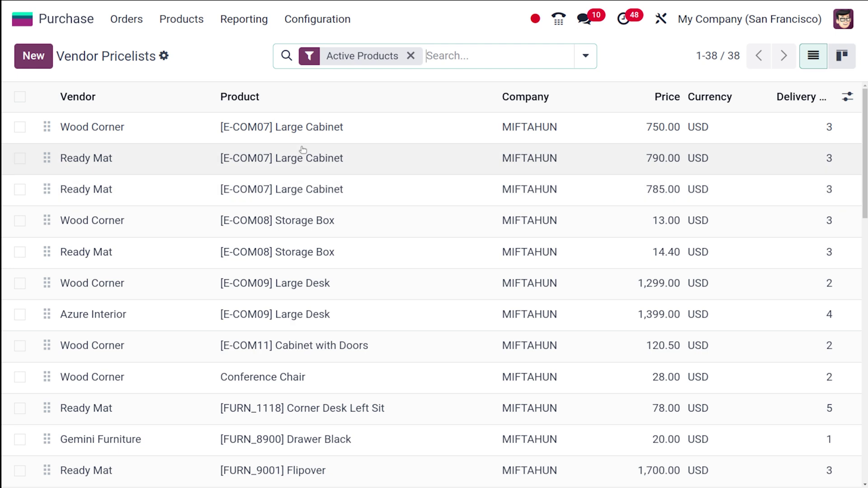
pyautogui.scroll(-15, 298, 334)
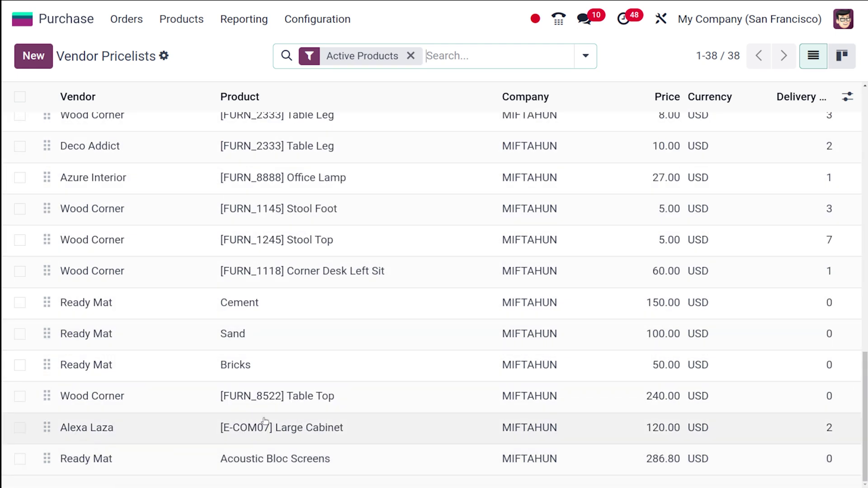
pyautogui.scroll(10, 333, 239)
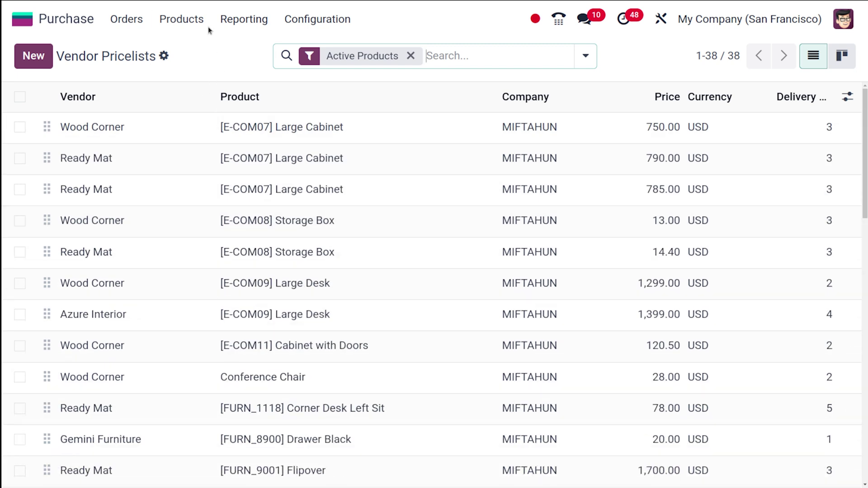
# Step: Search the purchasable products for "large" and open the Large Cabinet product record
pyautogui.click(188, 19)
pyautogui.click(203, 52)
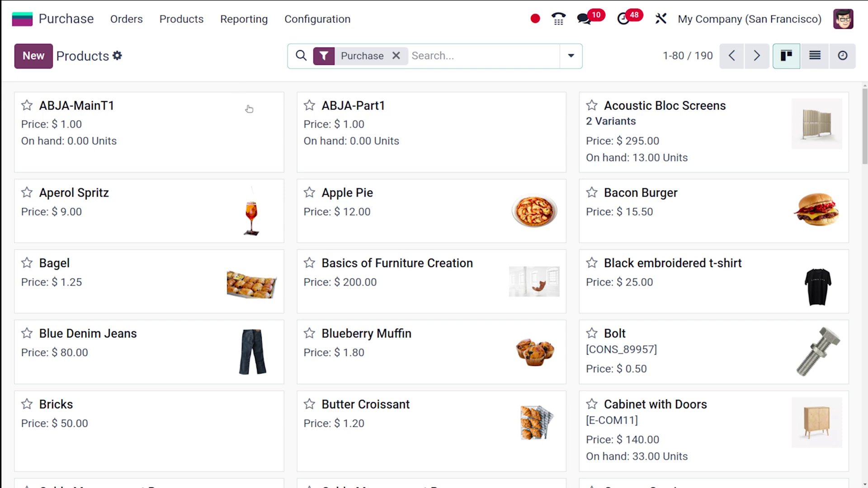
pyautogui.scroll(-10, 272, 244)
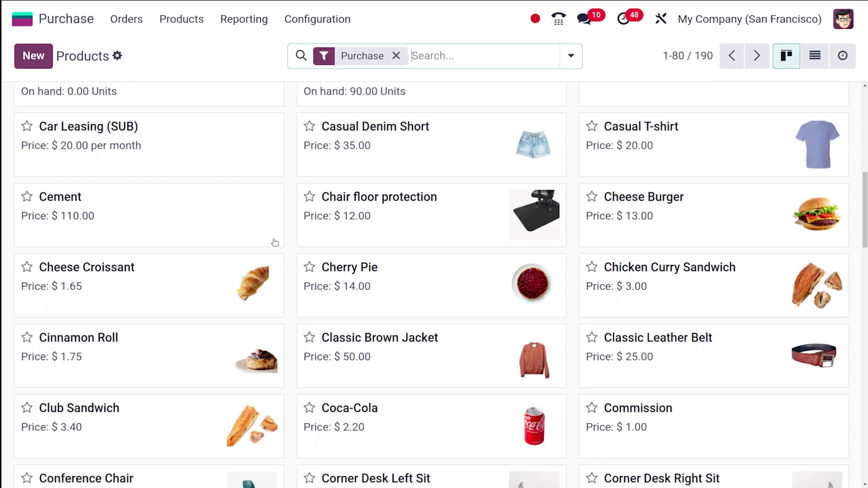
pyautogui.scroll(-7, 273, 243)
pyautogui.scroll(17, 273, 242)
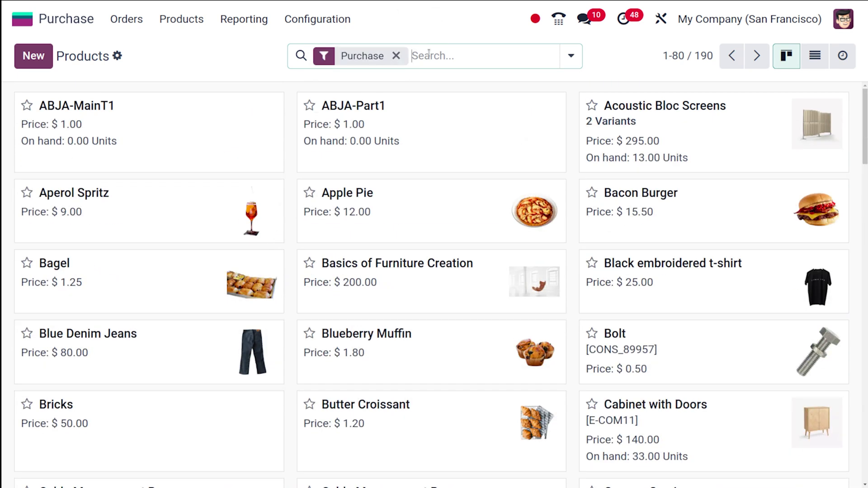
pyautogui.write('large')
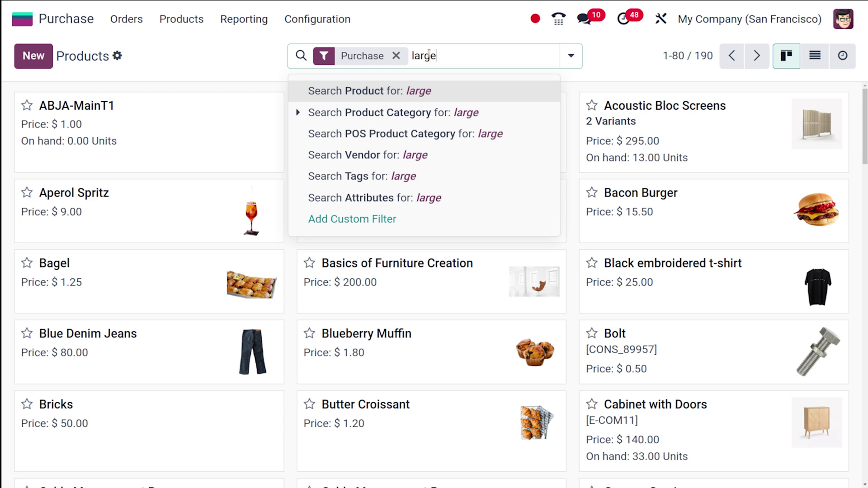
pyautogui.press('Return')
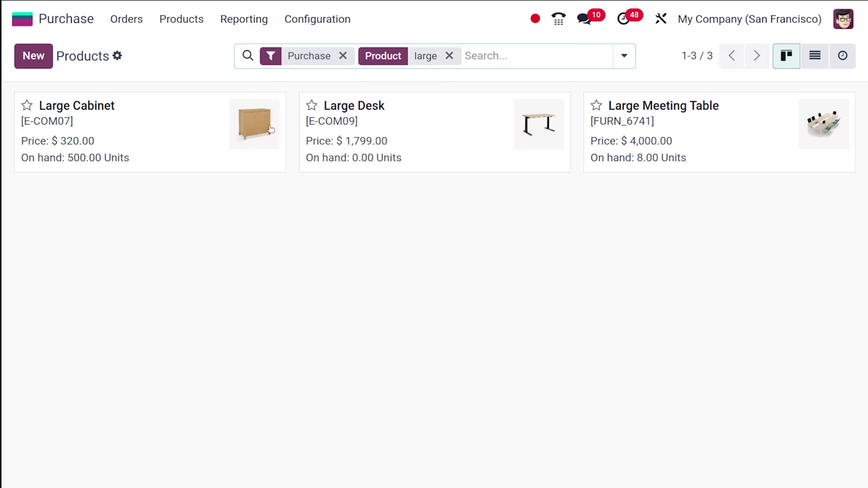
pyautogui.click(246, 146)
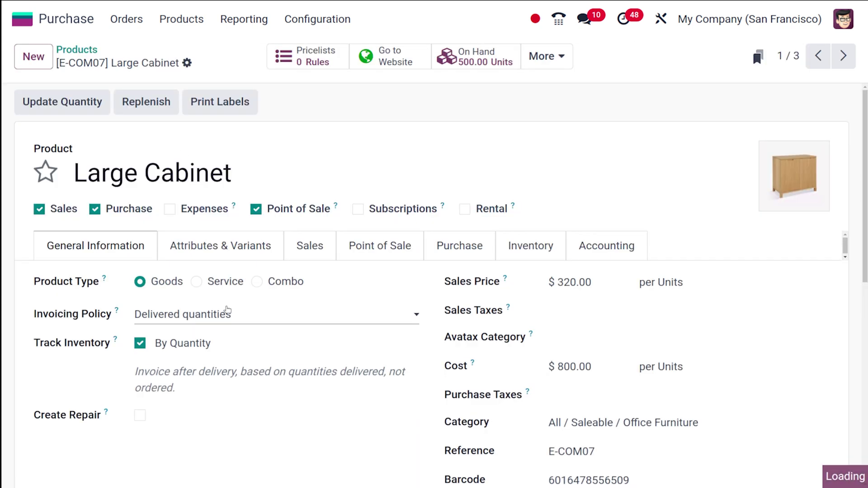
# Step: Examine the vendor price lines and vendor bill settings in the Large Cabinet's purchase details
pyautogui.click(454, 249)
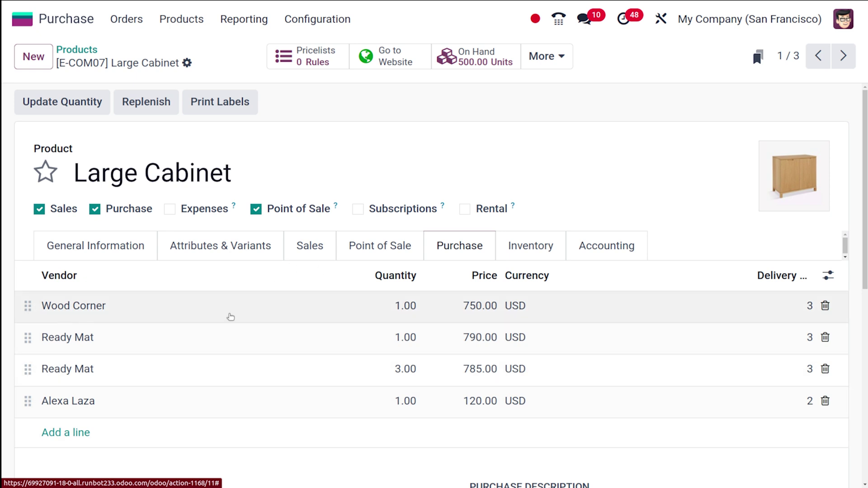
pyautogui.scroll(-3, 233, 316)
pyautogui.scroll(3, 233, 316)
pyautogui.scroll(-3, 250, 298)
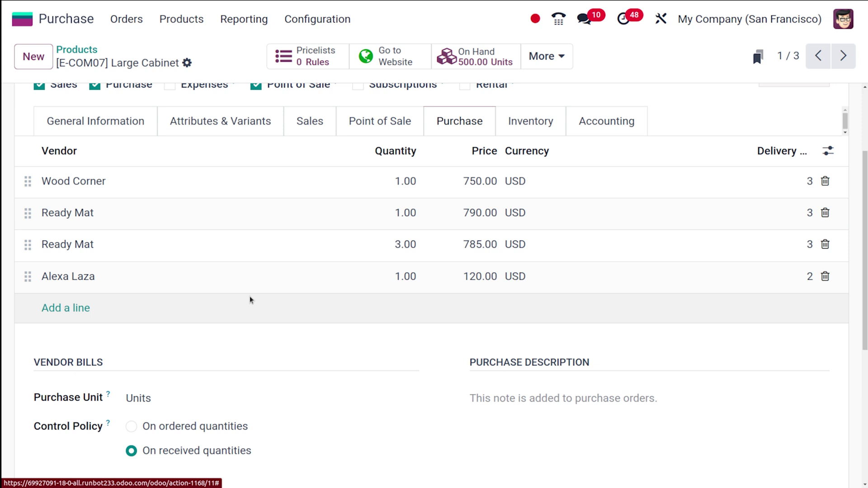
pyautogui.moveTo(28, 281); pyautogui.dragTo(53, 285)
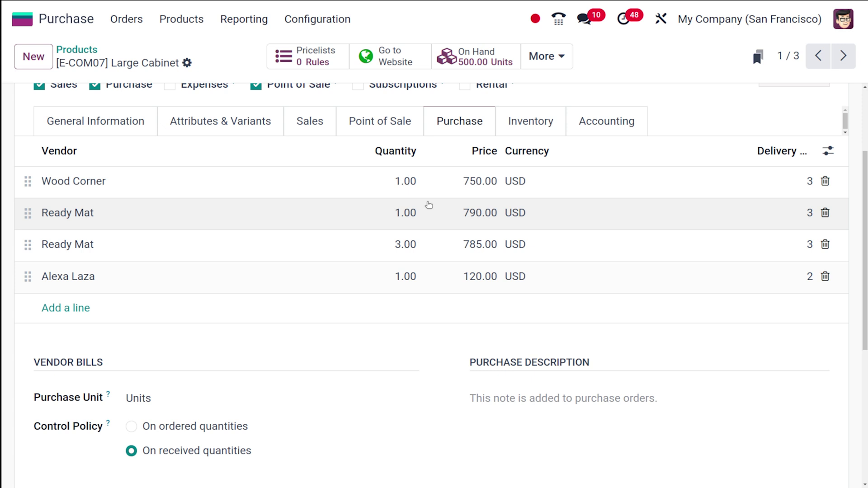
pyautogui.scroll(3, 428, 204)
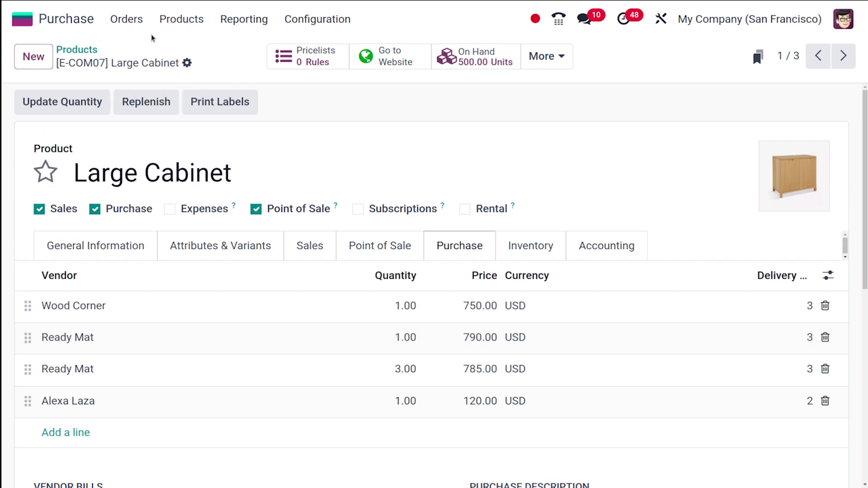
# Step: Start a new request for quotation, leaving the vendor empty
pyautogui.click(126, 19)
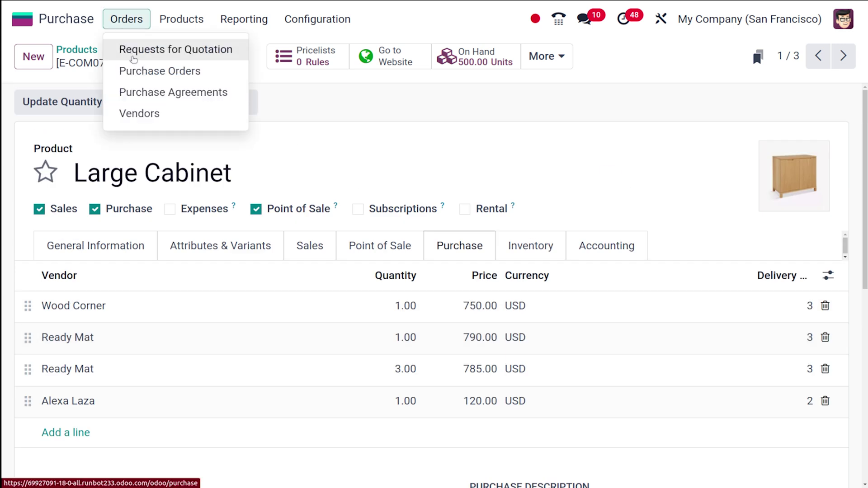
pyautogui.click(132, 59)
pyautogui.click(33, 63)
pyautogui.click(175, 215)
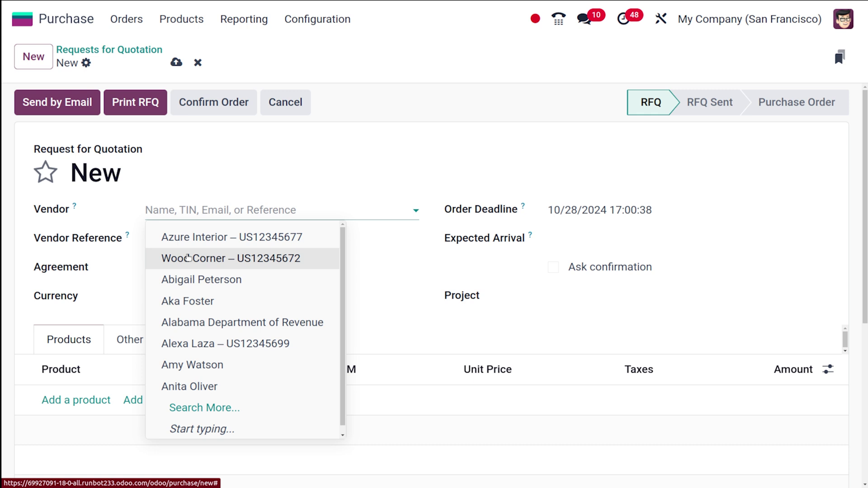
pyautogui.click(113, 304)
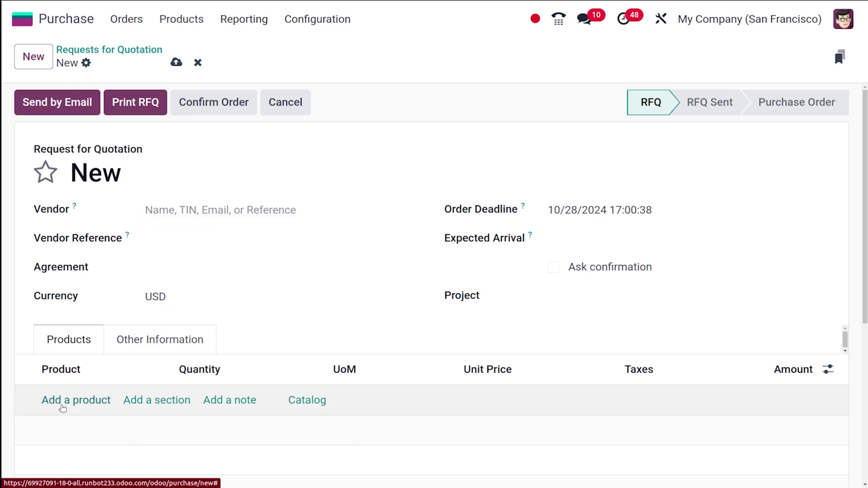
# Step: Add the Large Cabinet [E-COM07] as a product line on the request for quotation
pyautogui.click(61, 403)
pyautogui.write('k')
pyautogui.press('BackSpace')
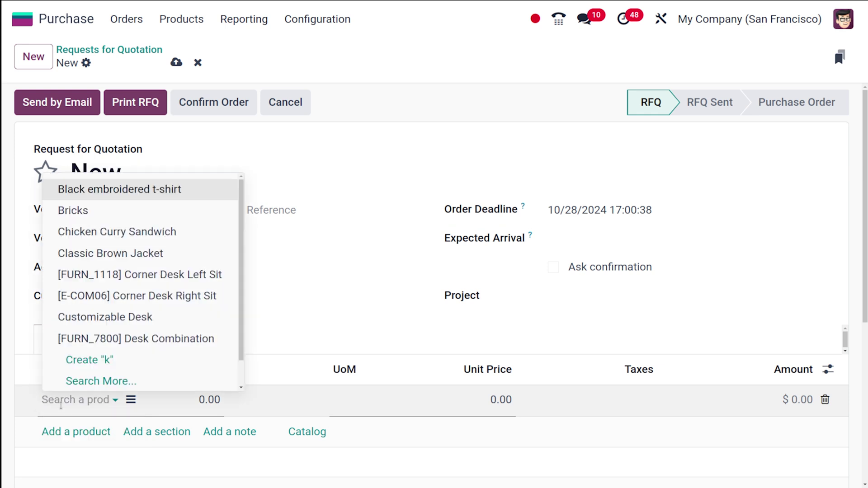
pyautogui.write('lar')
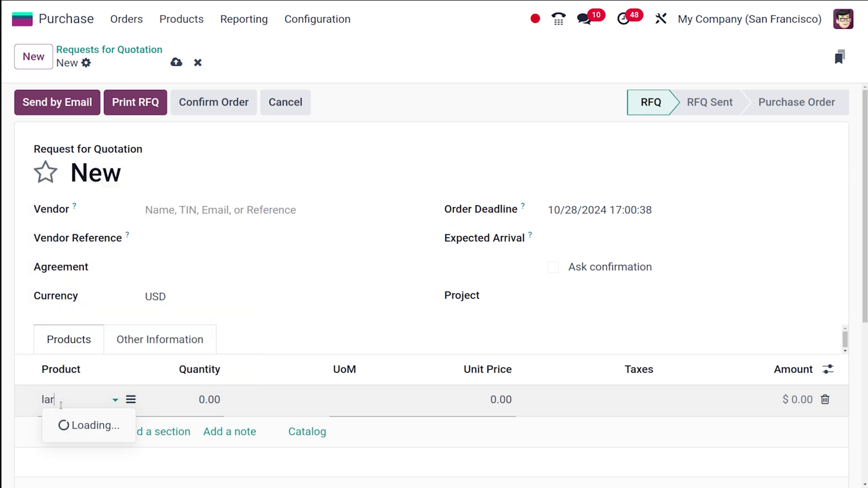
pyautogui.click(190, 255)
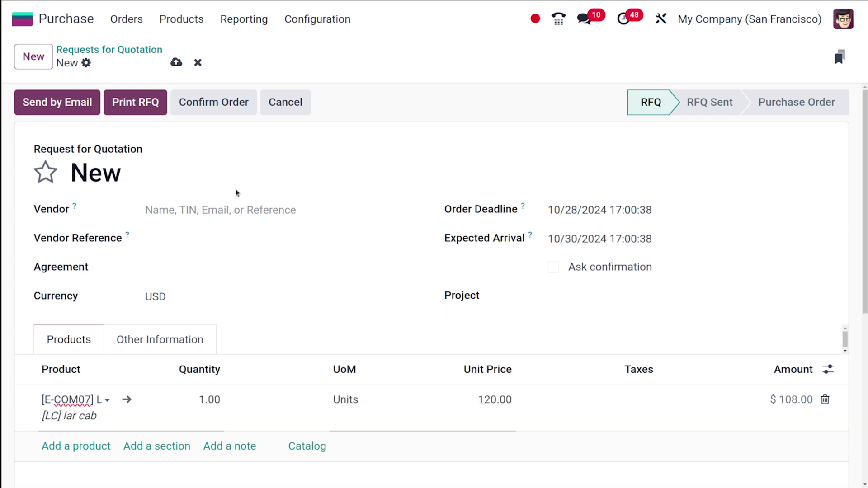
# Step: Set the vendor of the request for quotation to Wood Corner
pyautogui.click(231, 201)
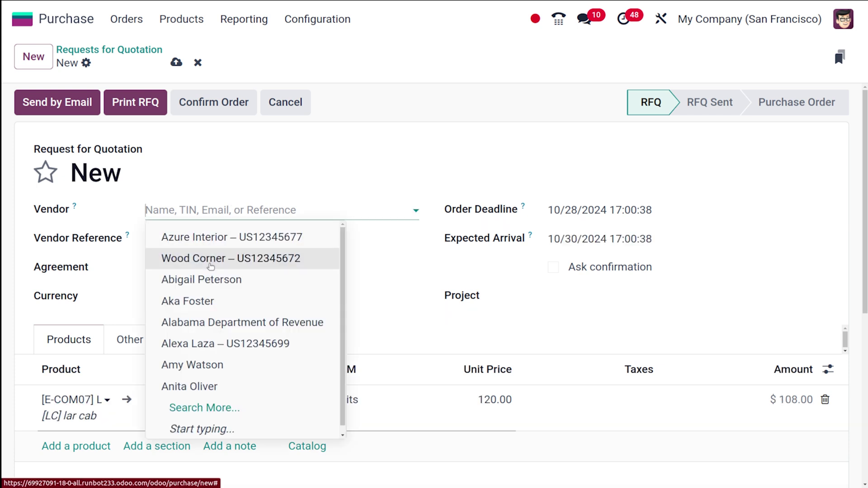
pyautogui.click(209, 264)
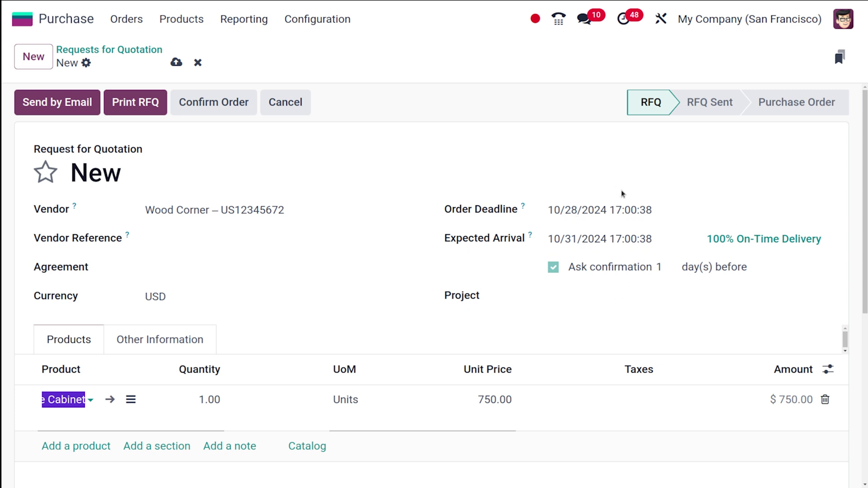
pyautogui.click(606, 176)
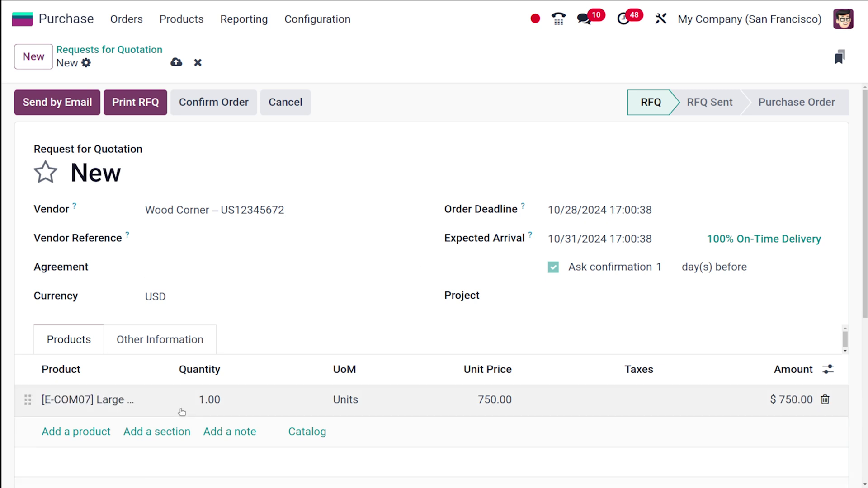
# Step: Check the Large Cabinet's vendor prices from its order line, then return to the request for quotation and compare the line price and total
pyautogui.click(140, 402)
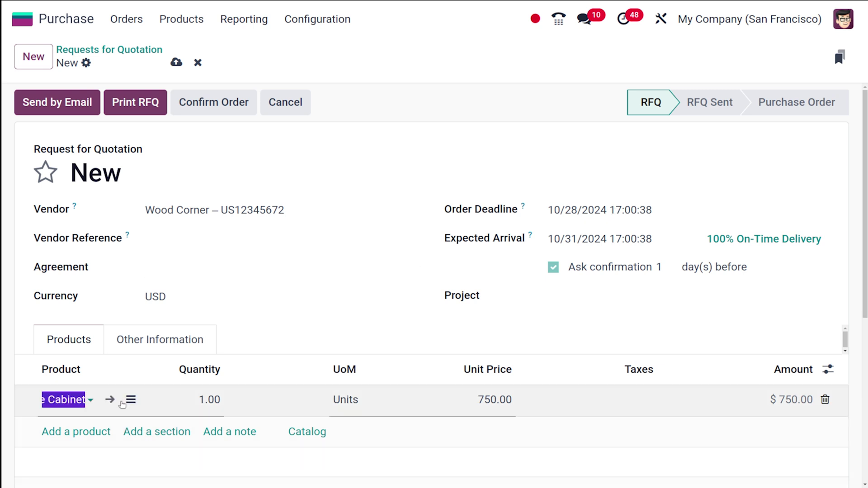
pyautogui.click(110, 399)
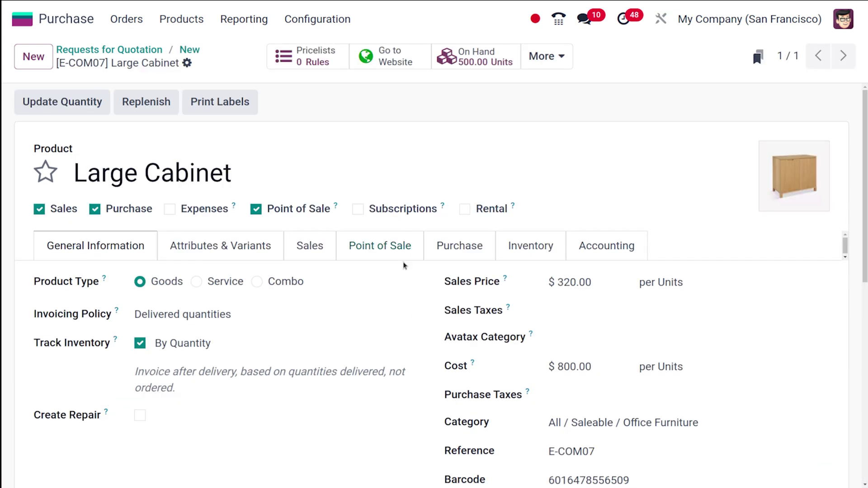
pyautogui.click(445, 254)
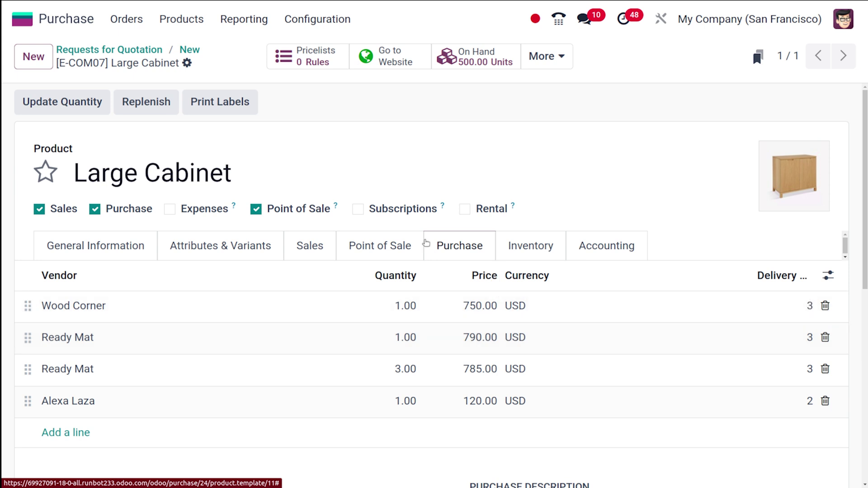
pyautogui.click(189, 50)
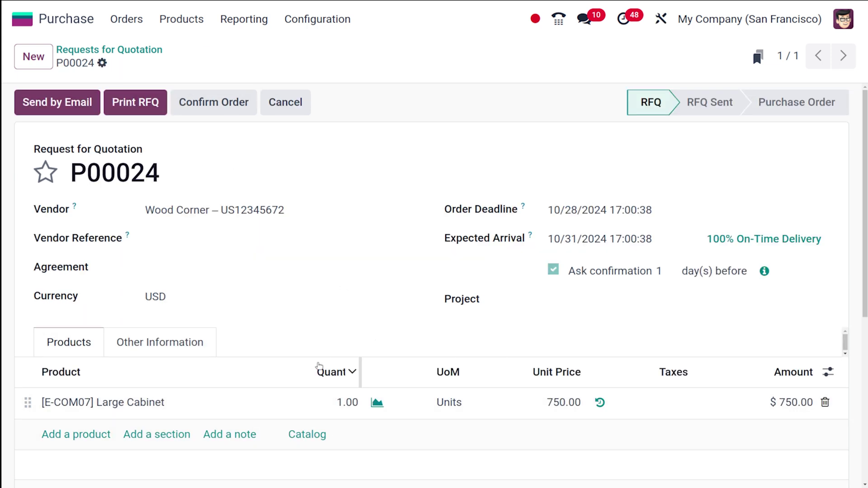
pyautogui.scroll(-5, 525, 400)
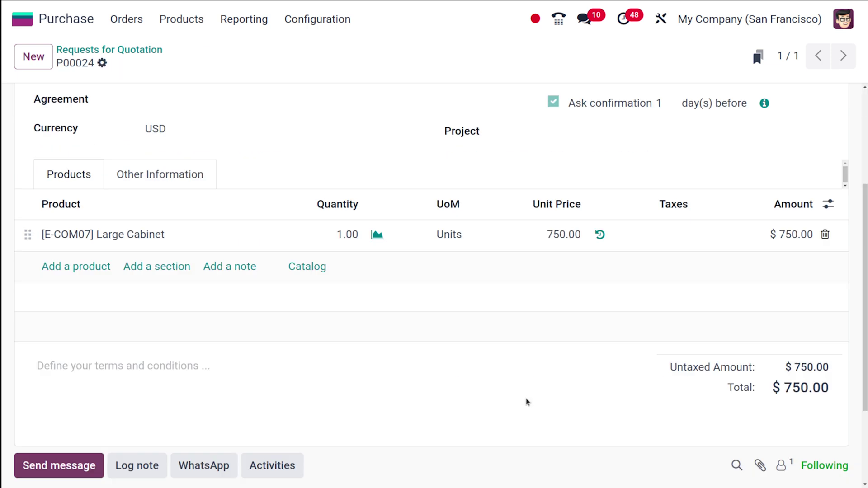
pyautogui.scroll(4, 525, 397)
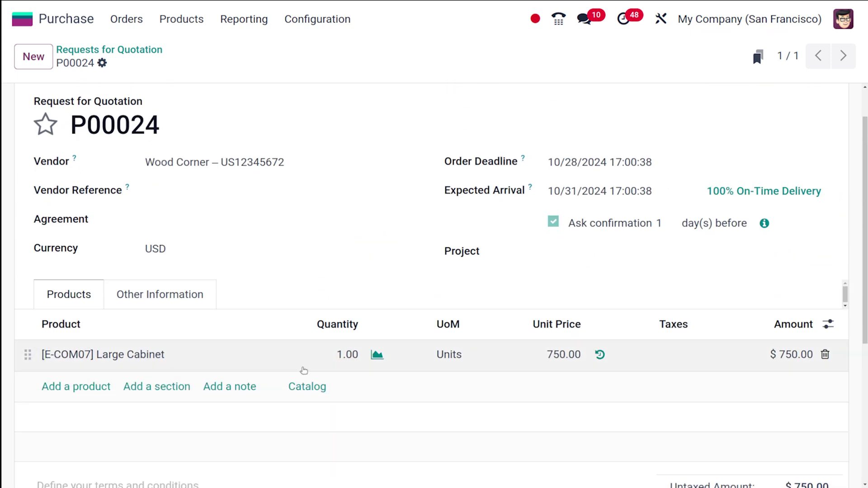
# Step: Change the vendor to the one with the new Large Cabinet pricelist entry and check the vendor product name on the line
pyautogui.click(223, 163)
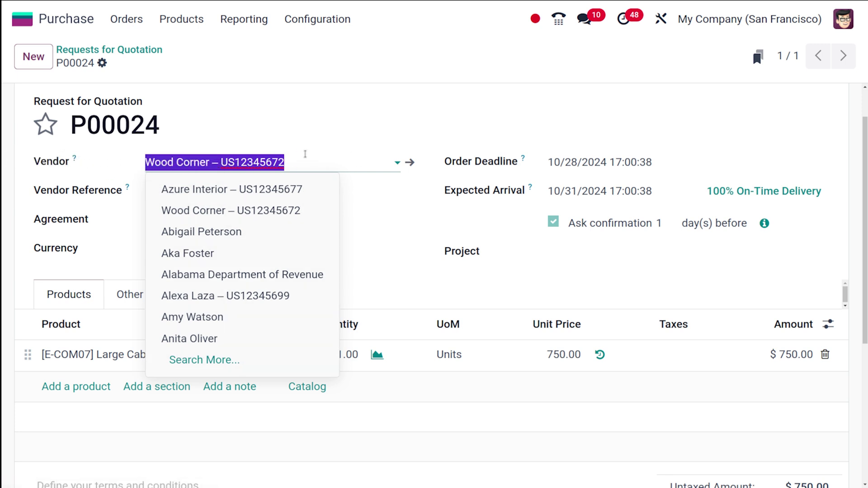
pyautogui.press('BackSpace')
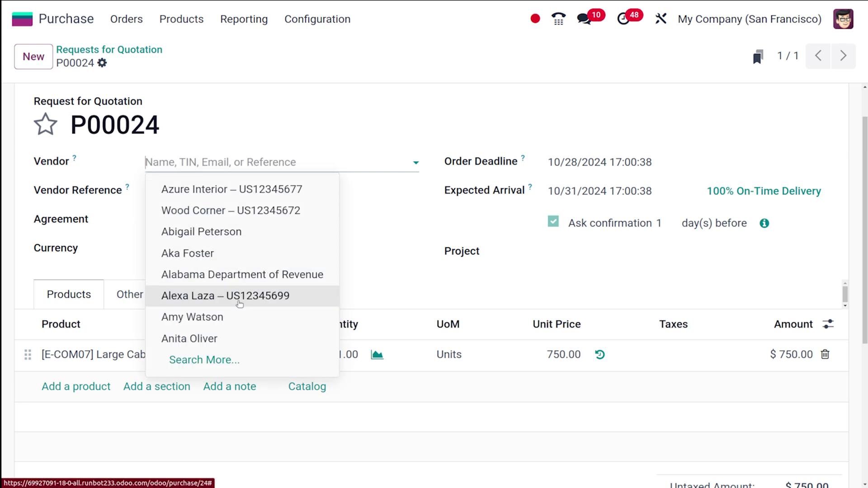
pyautogui.click(238, 302)
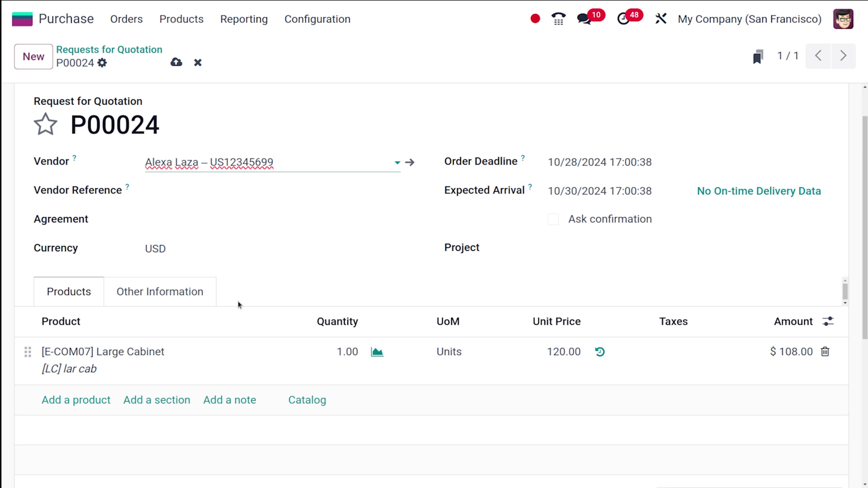
pyautogui.moveTo(63, 369); pyautogui.dragTo(112, 363)
pyautogui.click(110, 366)
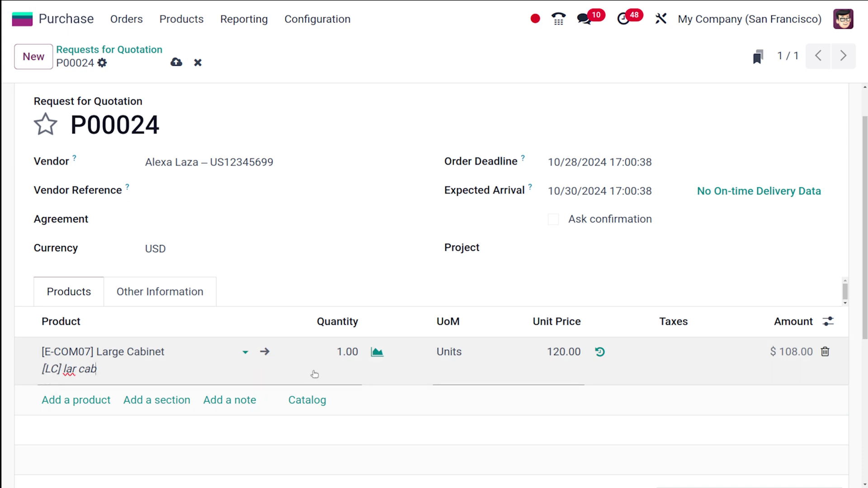
# Step: Delete the Large Cabinet line and add the product again by searching for its vendor product code "lc"
pyautogui.click(824, 351)
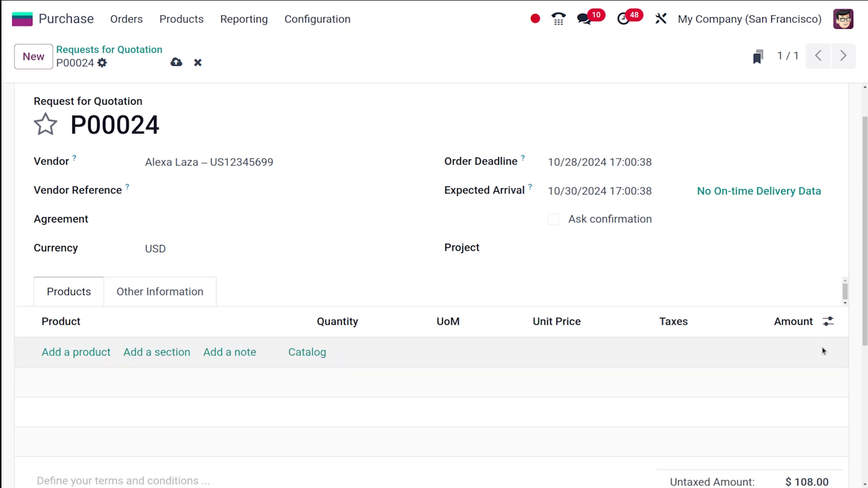
pyautogui.click(91, 351)
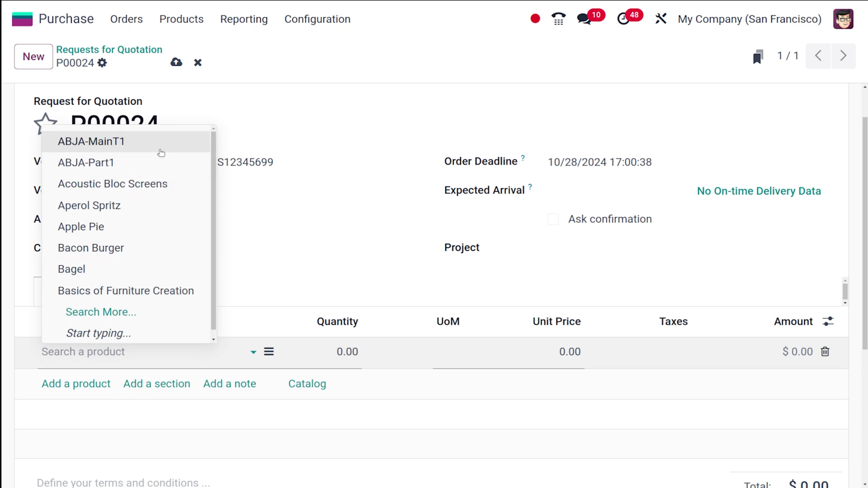
pyautogui.write('ca')
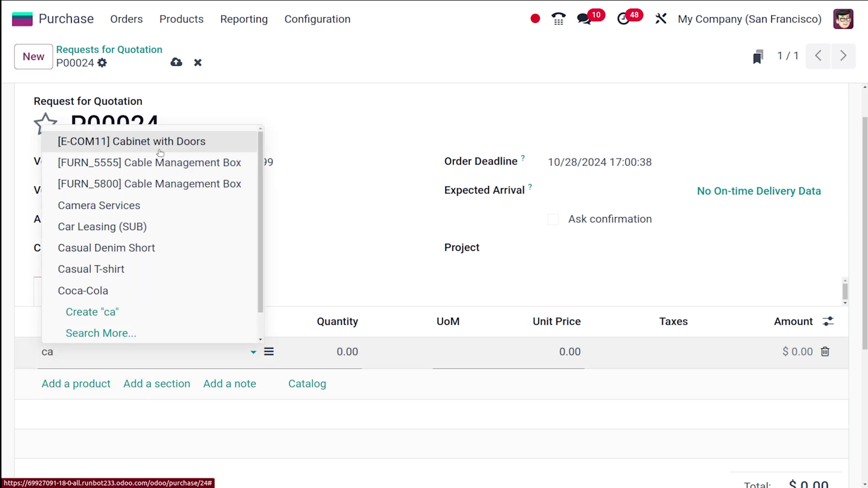
pyautogui.press('BackSpace')
pyautogui.press('BackSpace')
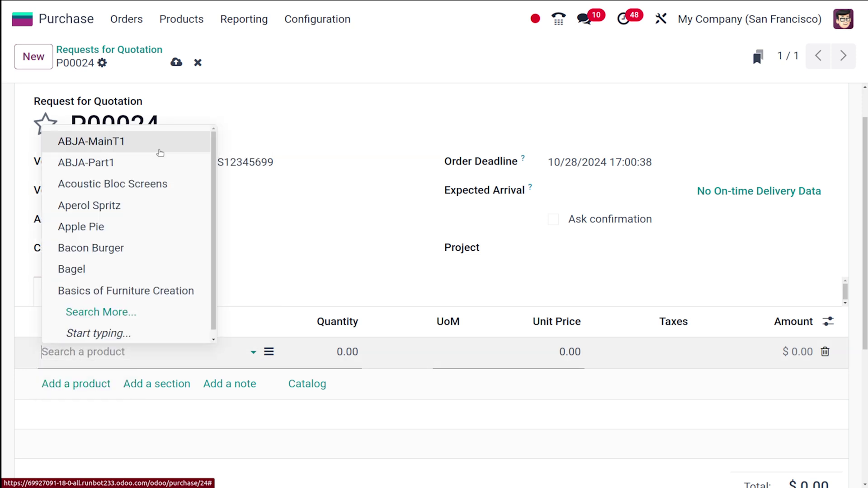
pyautogui.write('Ic')
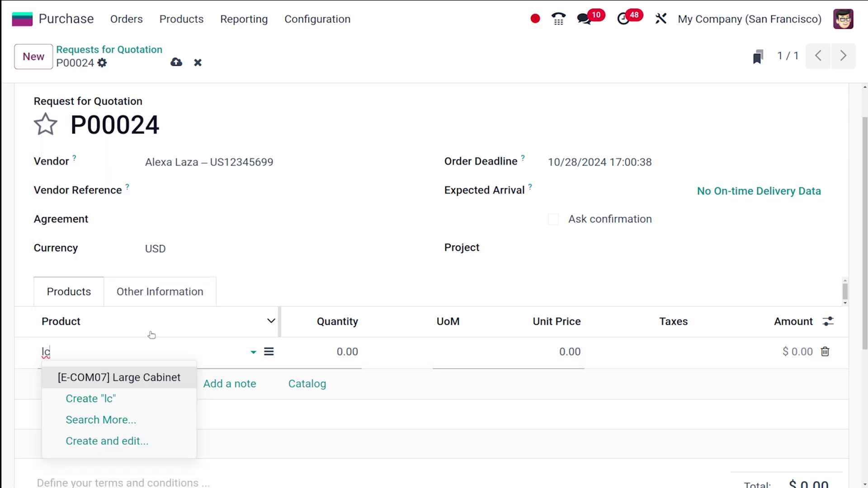
pyautogui.click(116, 386)
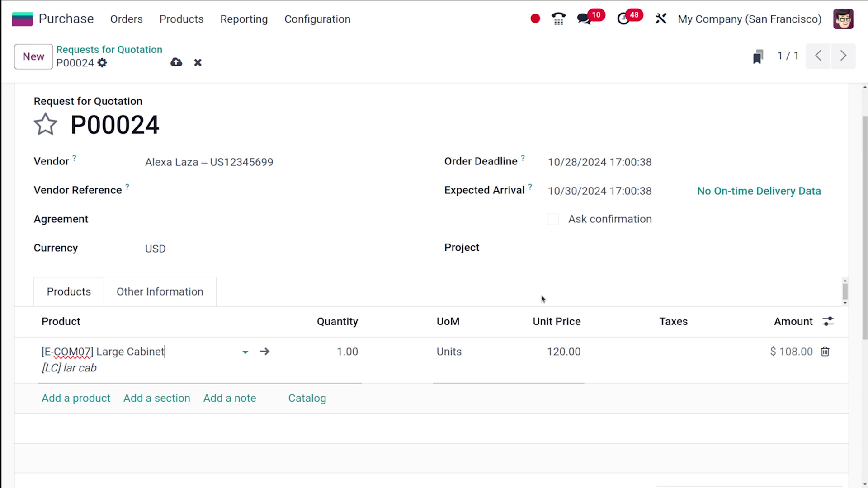
# Step: Apply the 15% tax to the Large Cabinet line and check the order totals
pyautogui.scroll(-5, 538, 302)
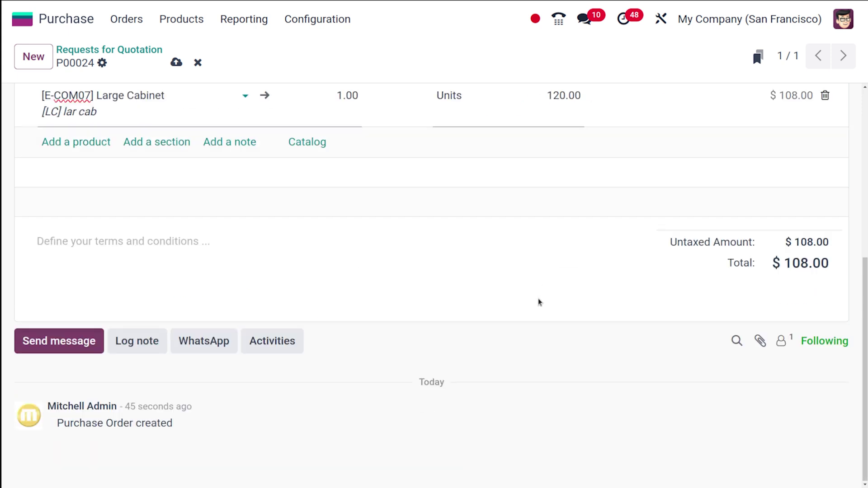
pyautogui.scroll(2, 538, 302)
pyautogui.click(696, 176)
pyautogui.click(696, 176)
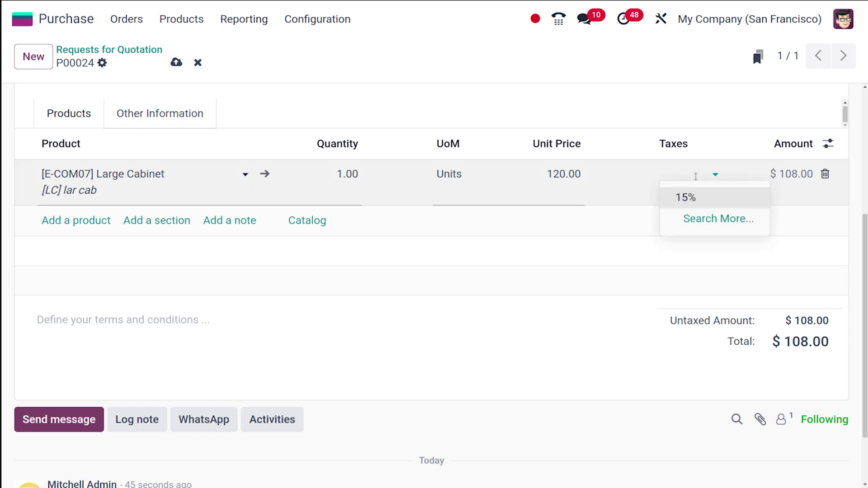
pyautogui.click(699, 201)
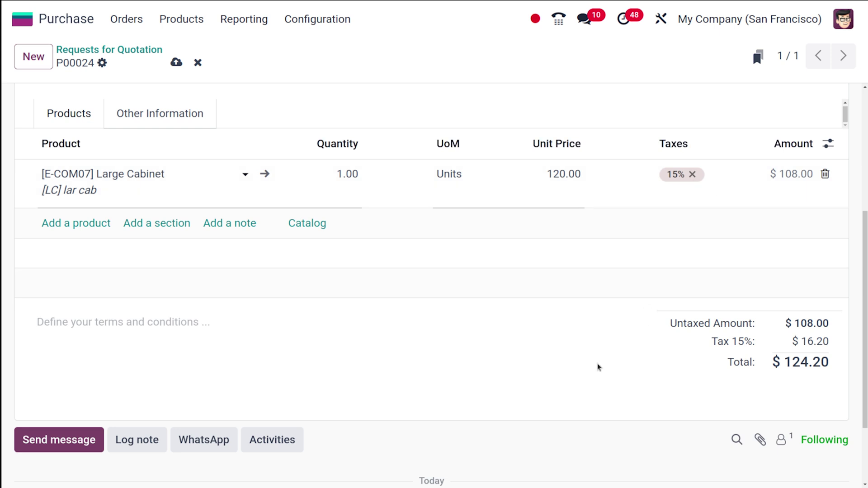
pyautogui.click(599, 366)
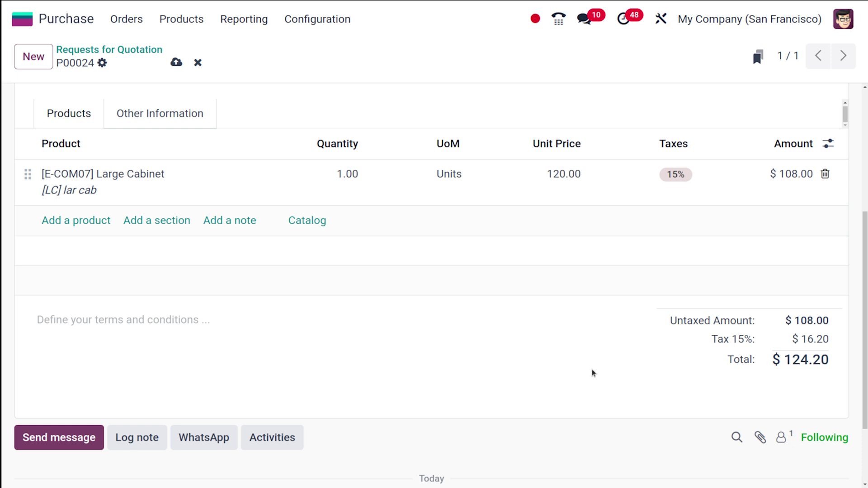
# Step: Remove the 15% tax from the Large Cabinet line and review the request for quotation without it
pyautogui.click(677, 179)
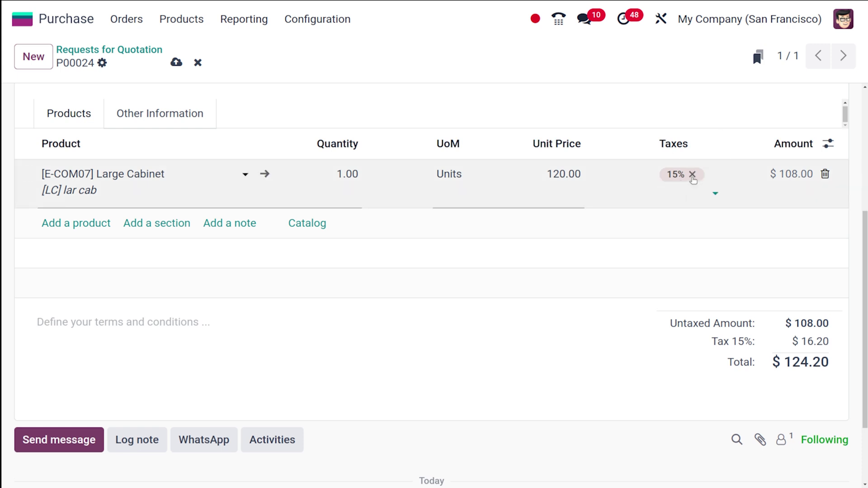
pyautogui.click(692, 175)
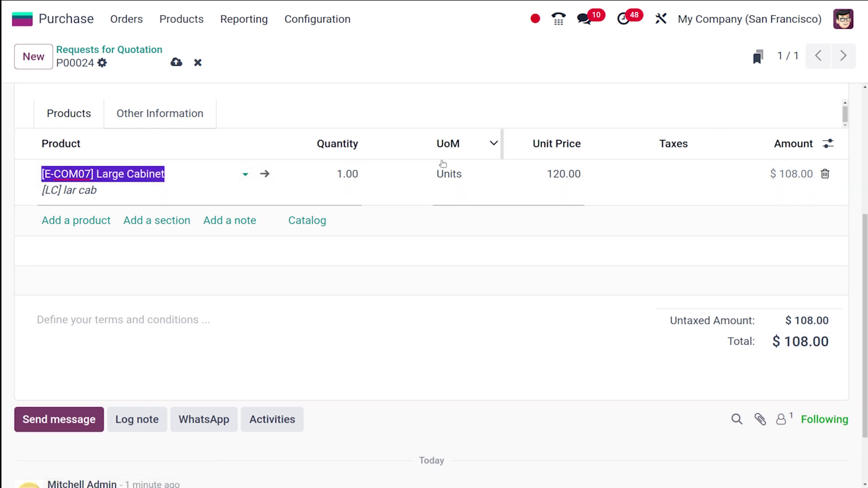
pyautogui.scroll(4, 500, 236)
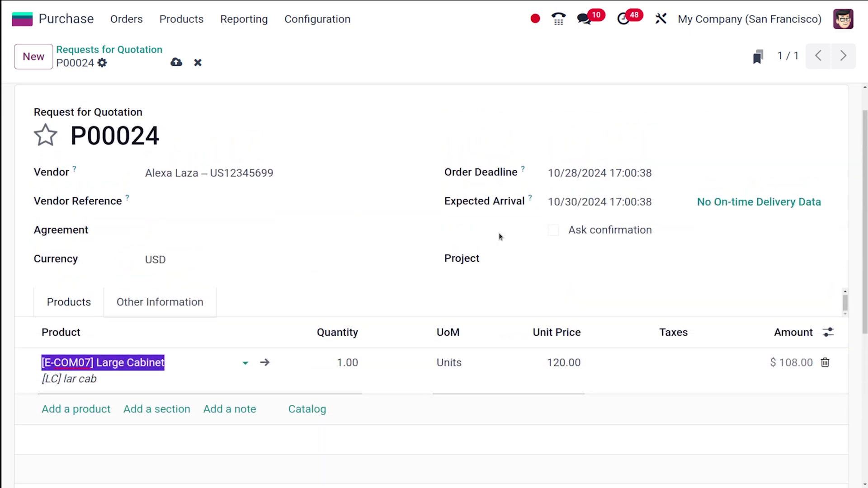
pyautogui.scroll(-5, 500, 236)
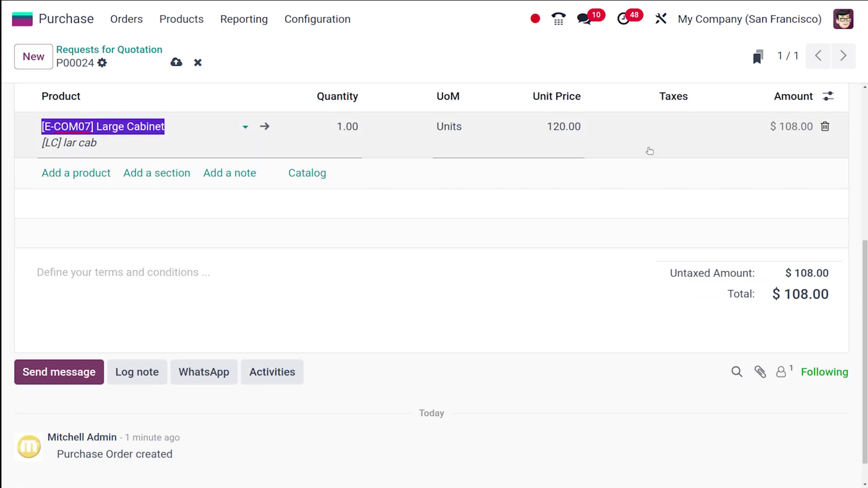
# Step: Add the 15% tax back to the Large Cabinet line and save the request for quotation
pyautogui.click(667, 142)
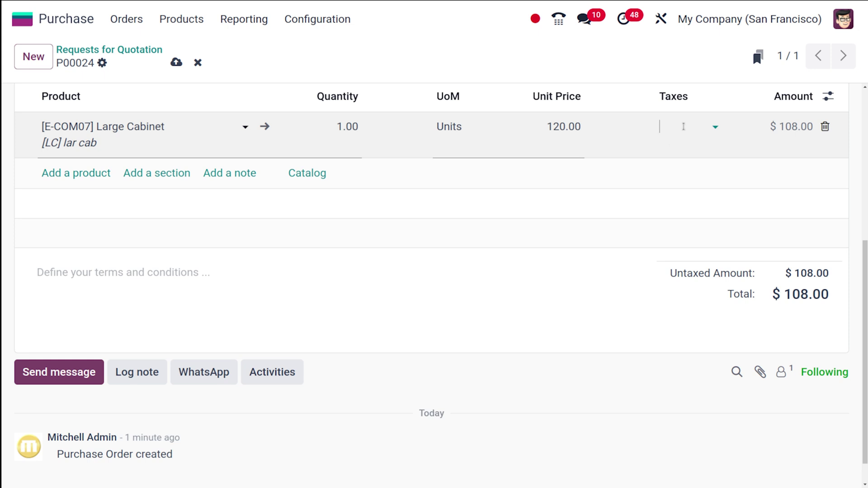
pyautogui.click(684, 126)
pyautogui.click(681, 149)
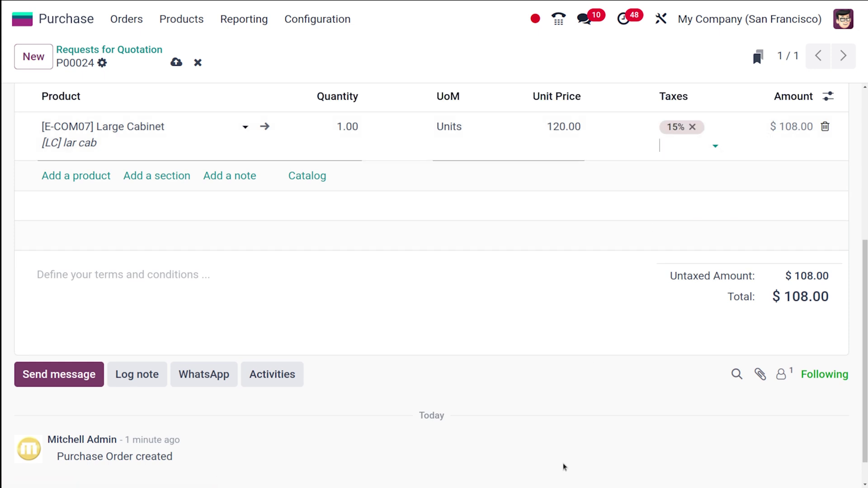
pyautogui.scroll(2, 446, 137)
# Step: Verify the order total in the Calculator by computing 120+16.20 and subtracting 12, then close it and return to the request for quotation
pyautogui.press('XF86Calculator')
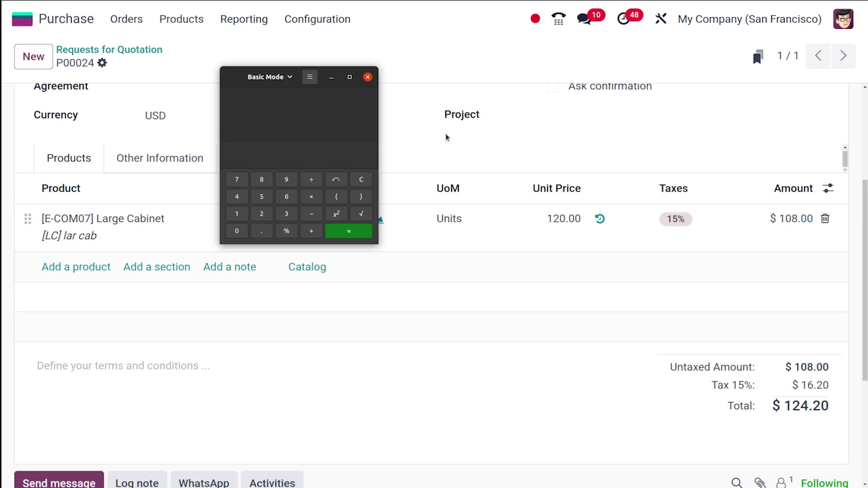
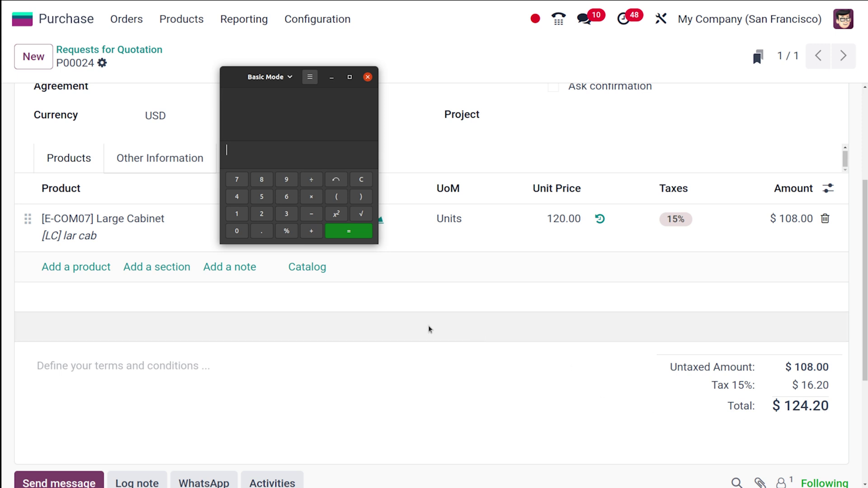
pyautogui.write('120+')
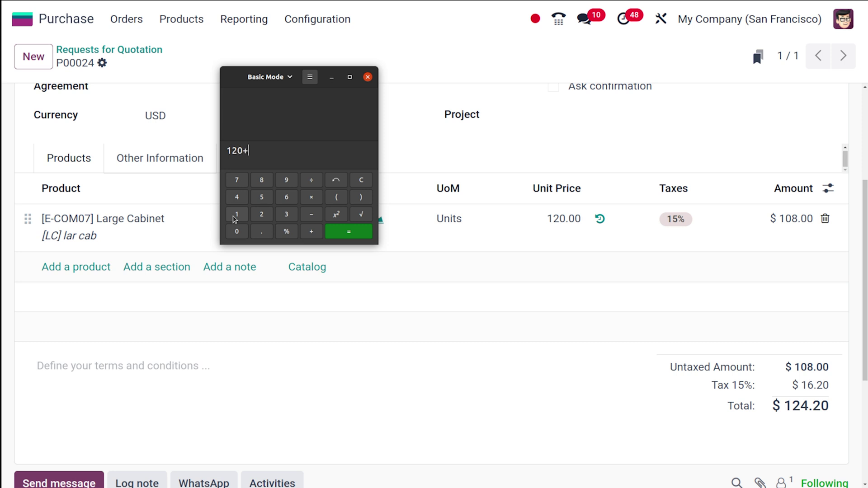
pyautogui.write('16.20')
pyautogui.press('Return')
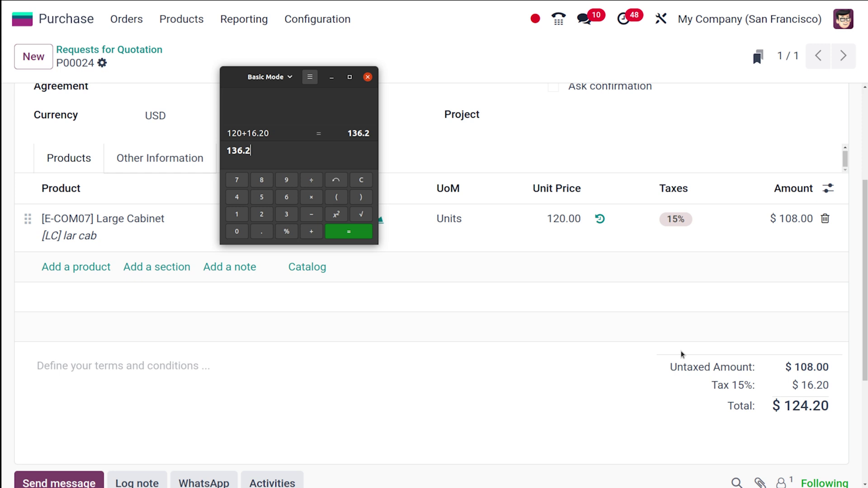
pyautogui.write('-')
pyautogui.write('12')
pyautogui.press('Return')
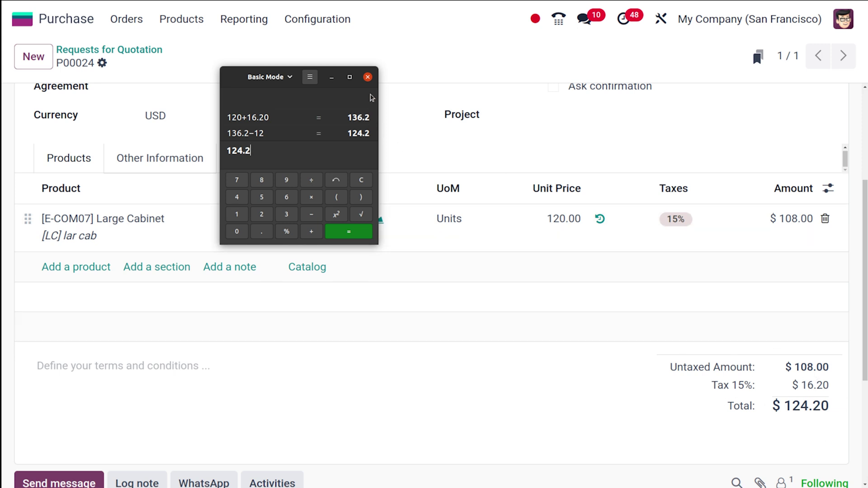
pyautogui.click(367, 77)
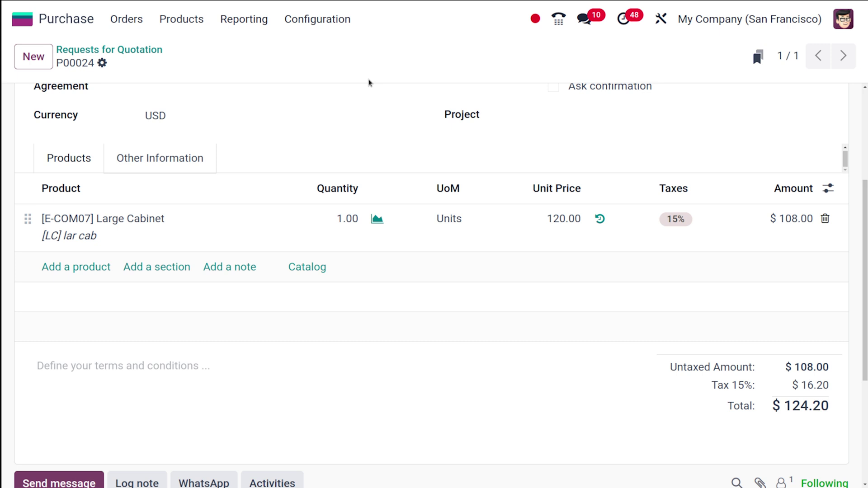
pyautogui.scroll(4, 284, 219)
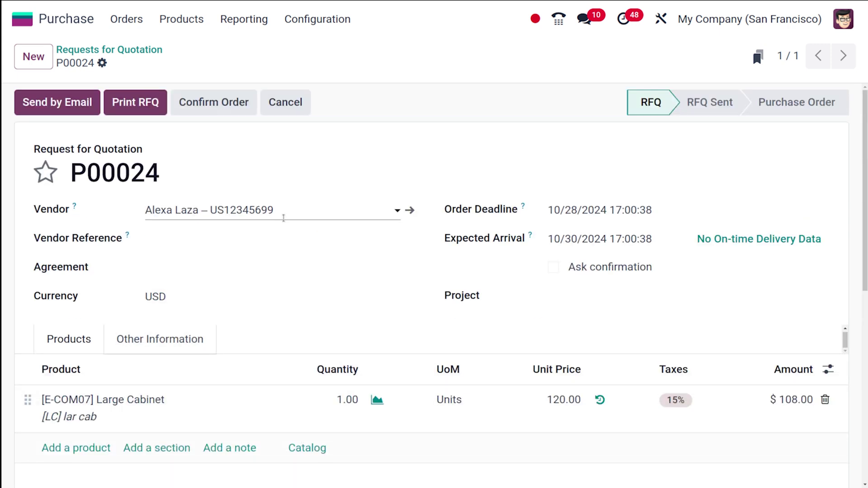